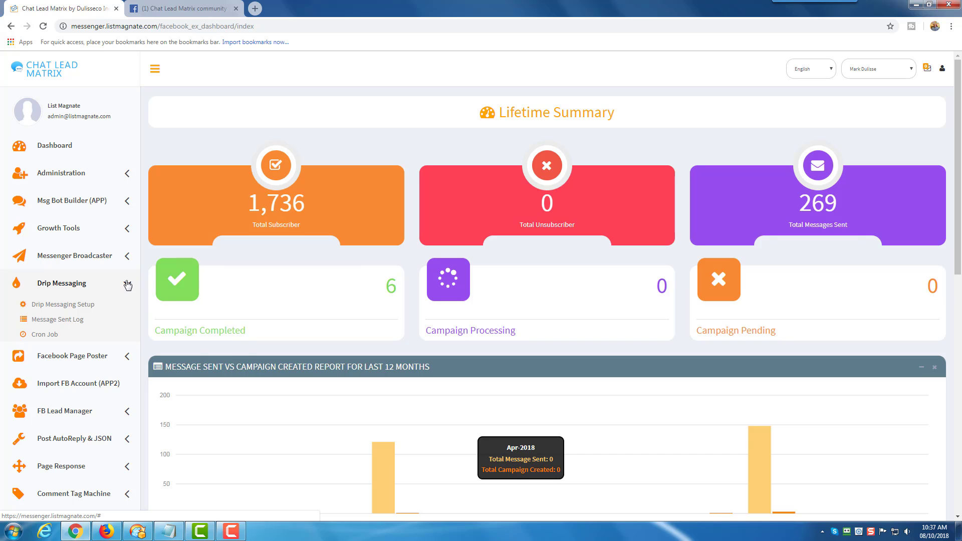
Open the Import Account page of Msg Bot Builder (APP).
left_click(128, 285)
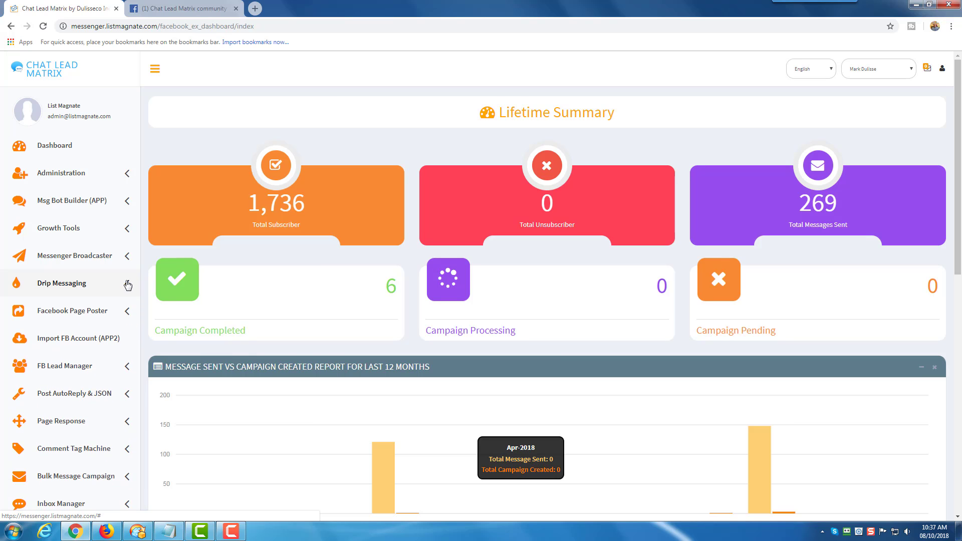
left_click(128, 230)
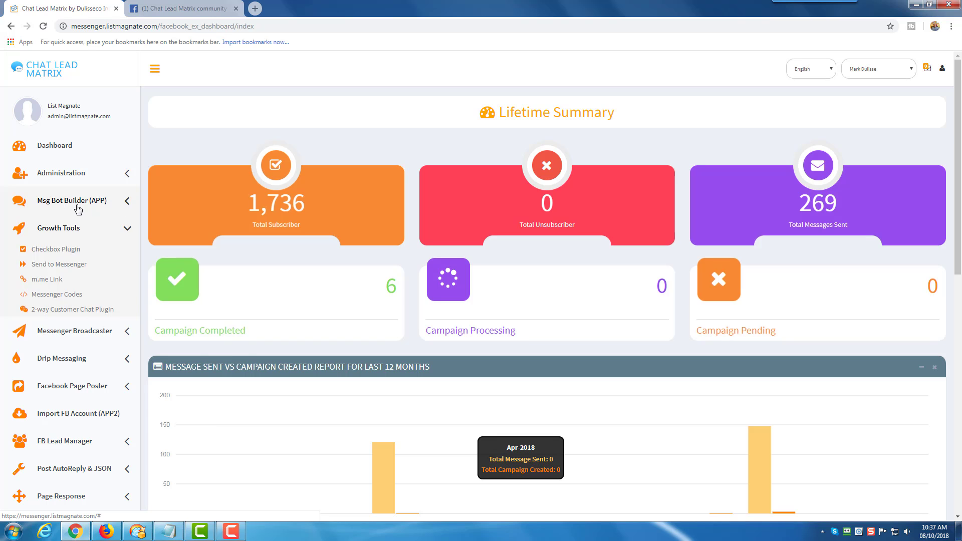
left_click(126, 201)
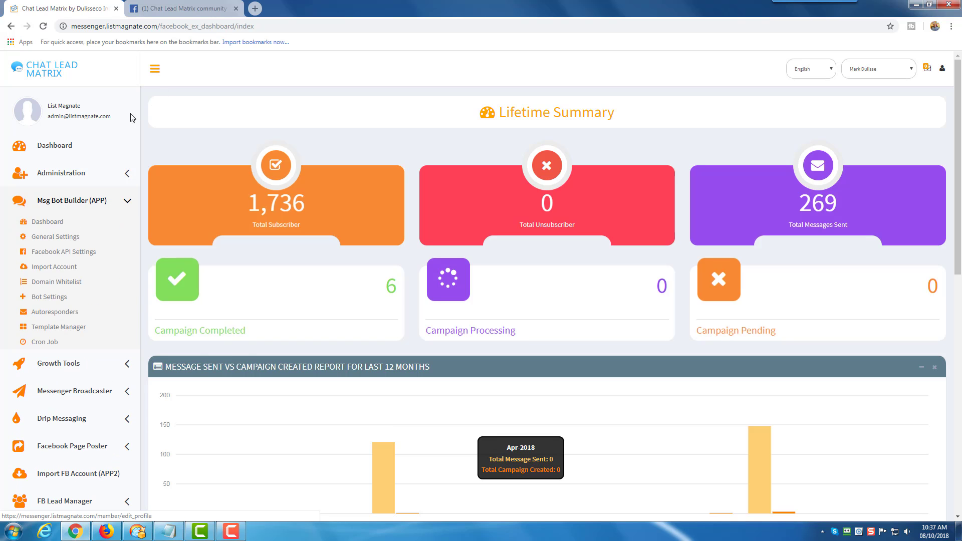
left_click(59, 269)
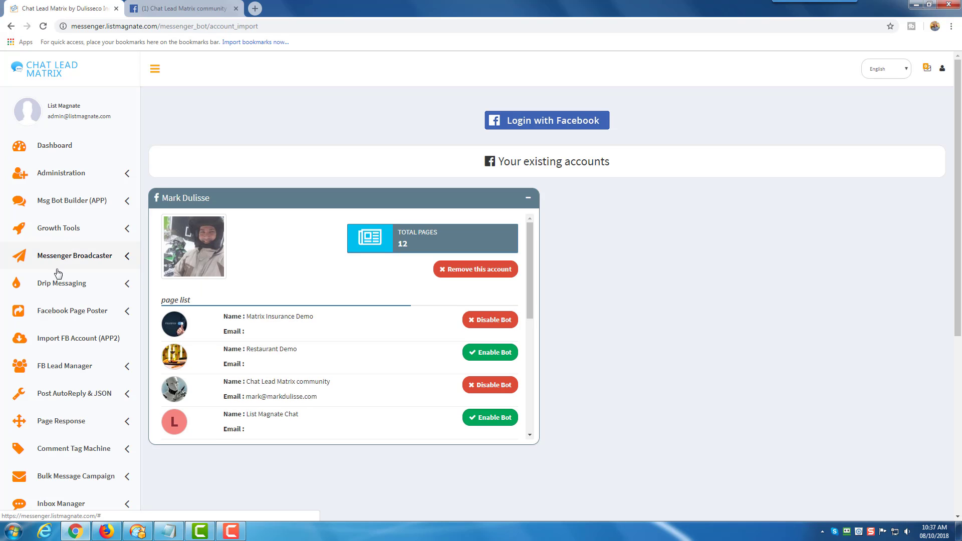
Import the Facebook account into the messenger bot builder by logging in with Facebook.
left_click(100, 203)
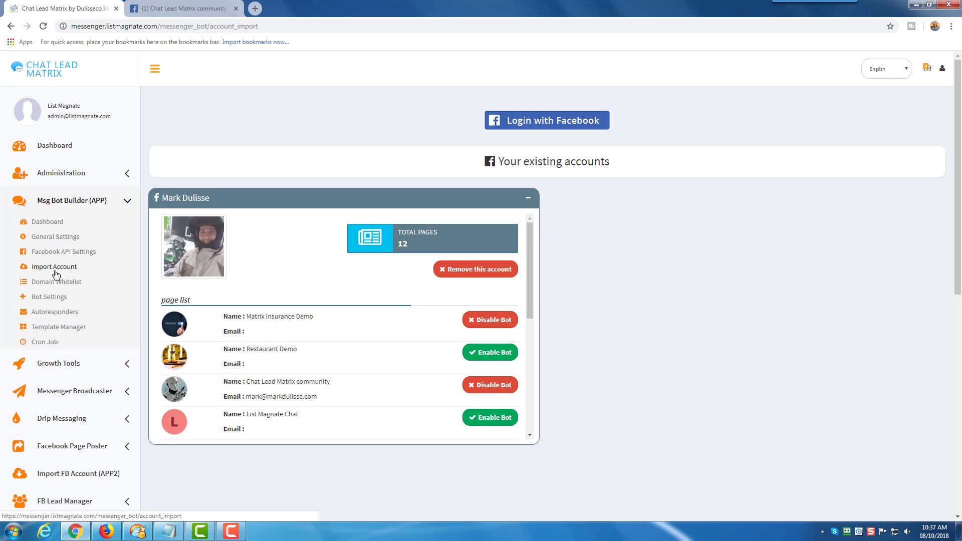
left_click(195, 8)
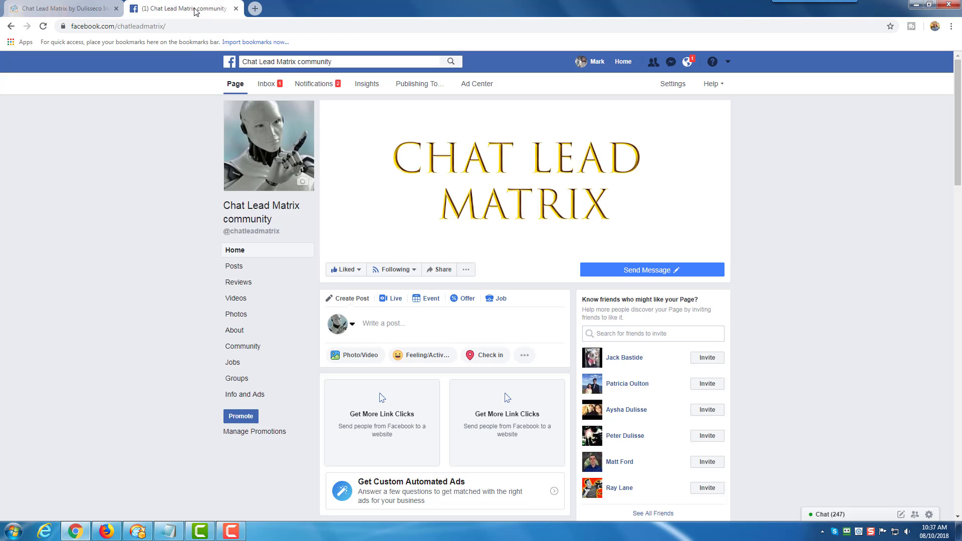
left_click(56, 8)
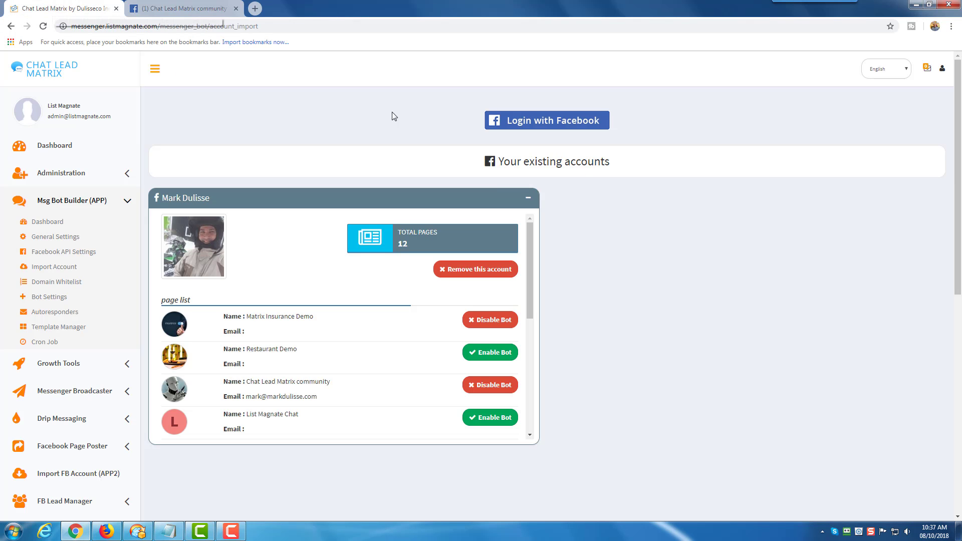
left_click(503, 122)
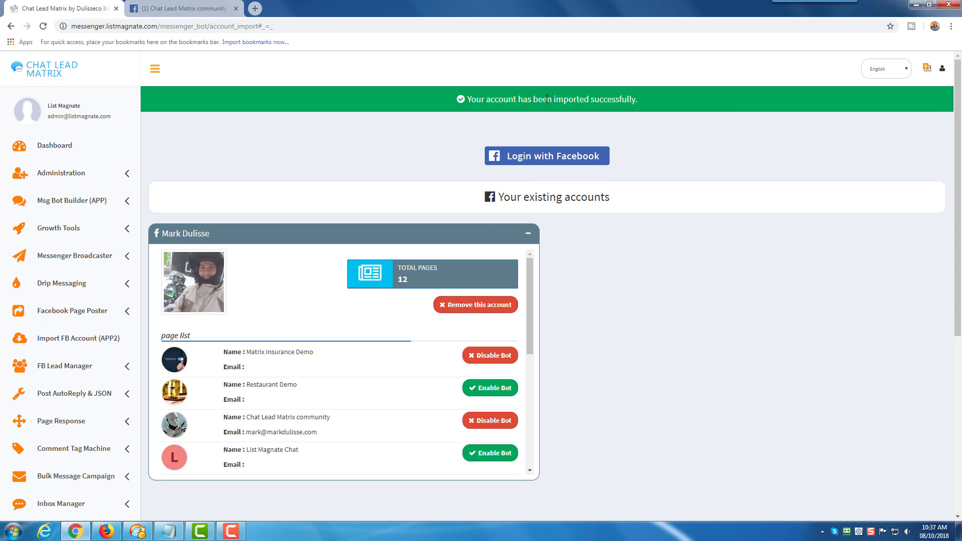
left_click_drag(547, 99, 570, 99)
left_click(440, 124)
scroll(210, 216, "down", 1)
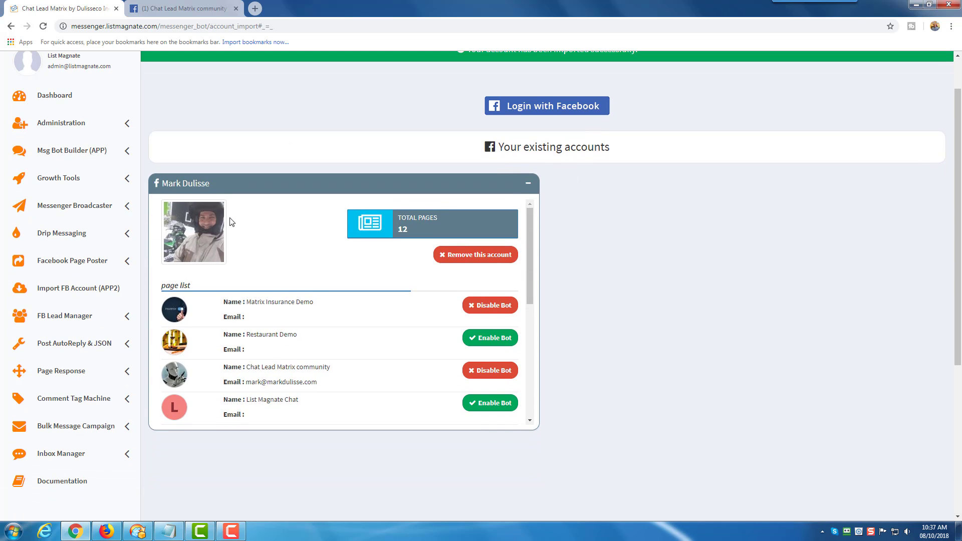
Change the Windows color scheme to Windows 7 Basic in the performance dialog.
left_click(126, 236)
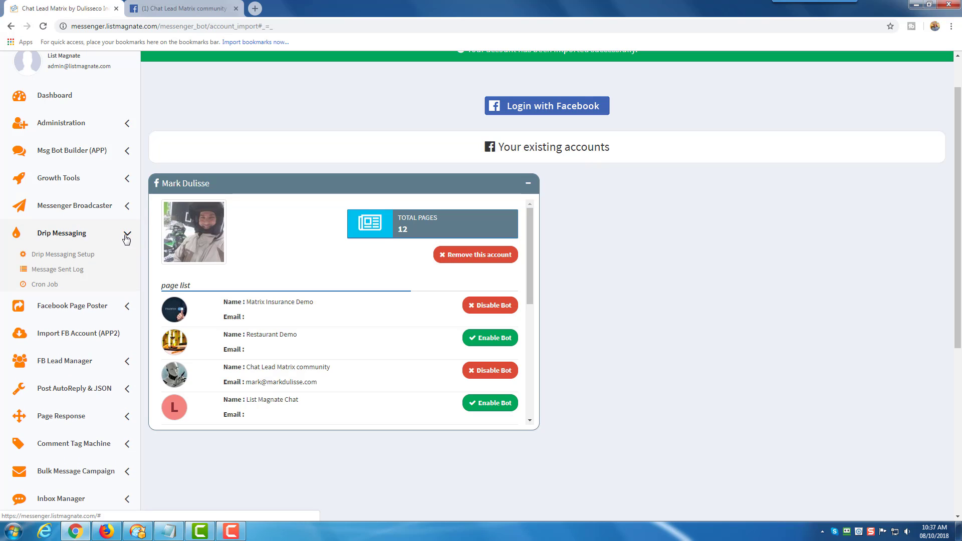
left_click(127, 180)
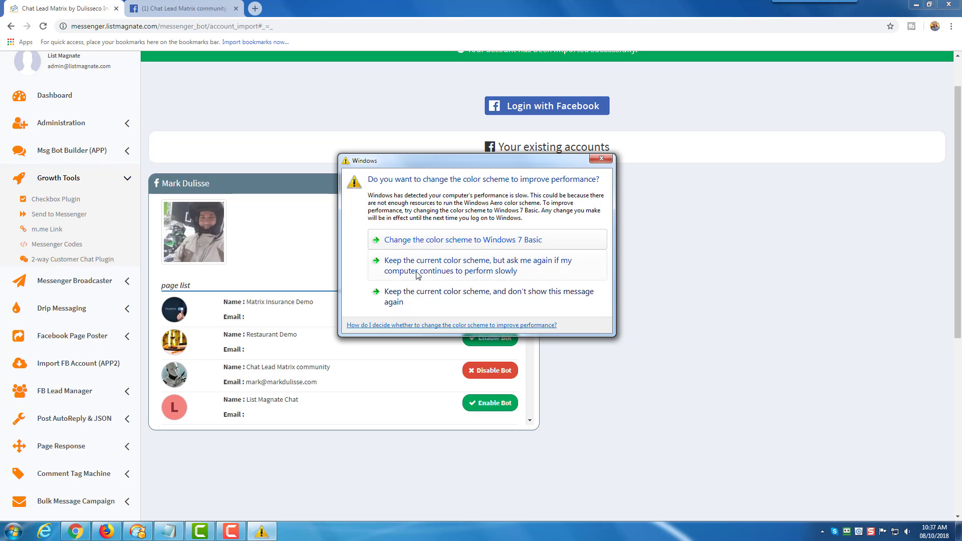
left_click(419, 243)
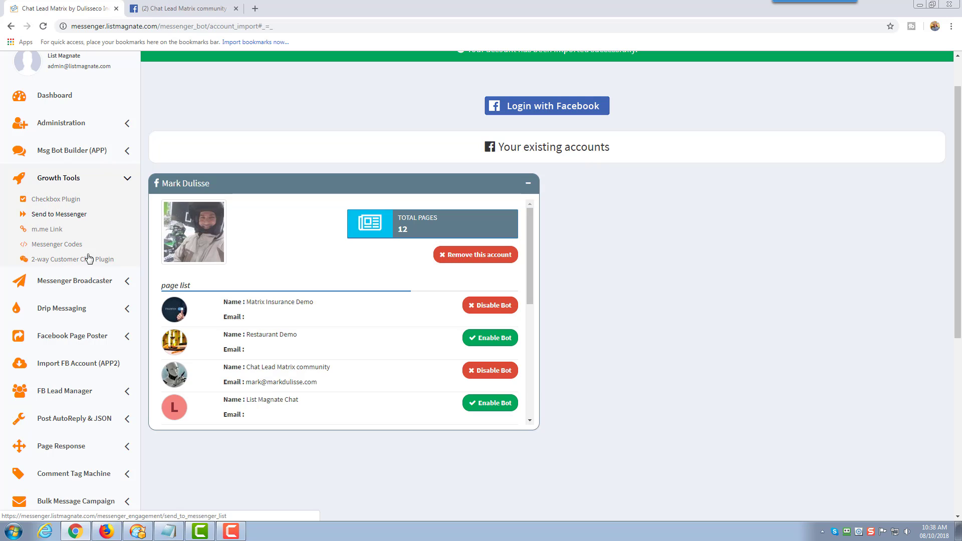
Open the Drip Messaging Setup page.
left_click(129, 182)
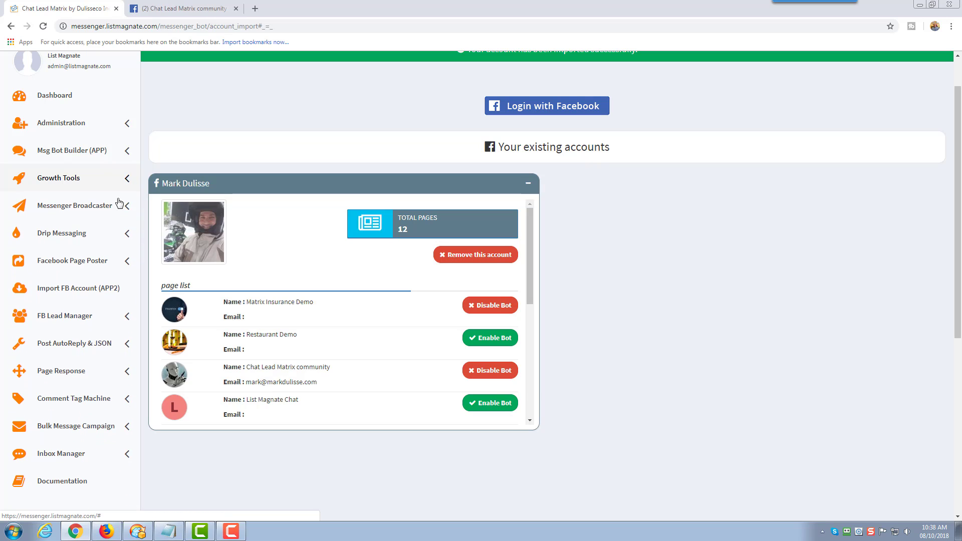
left_click(124, 237)
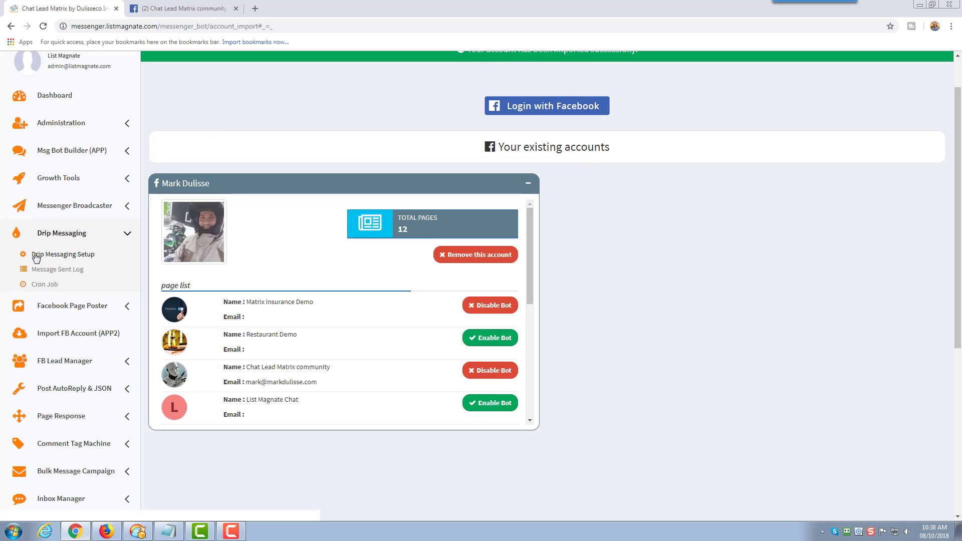
left_click(64, 256)
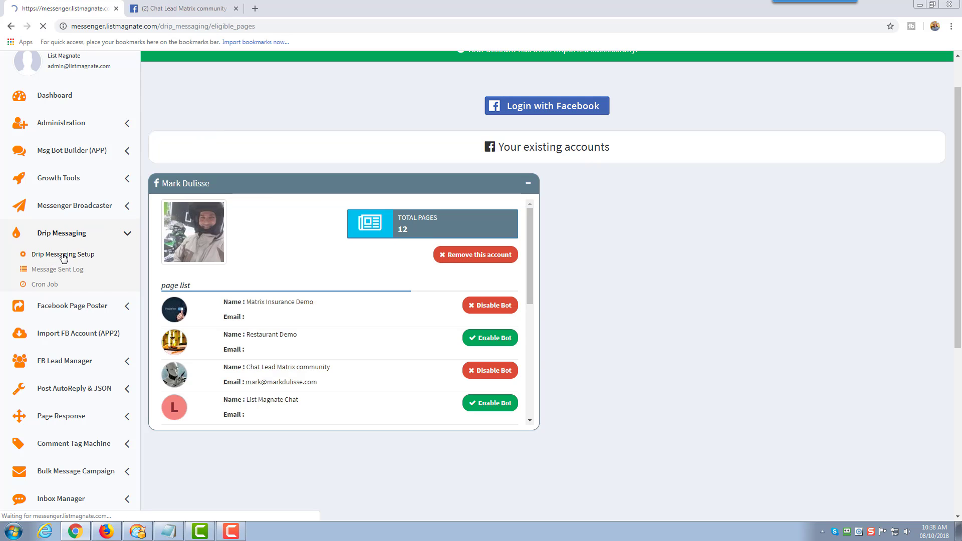
Examine the app review status of the eligible pages and the subscriber list of the Chat Lead Matrix community page.
scroll(276, 151, "down", 12)
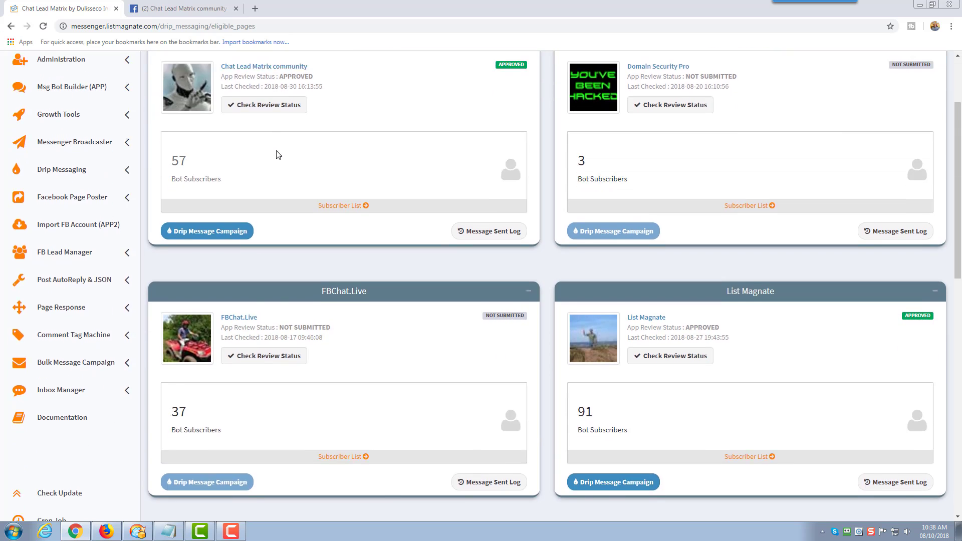
scroll(281, 257, "down", 3)
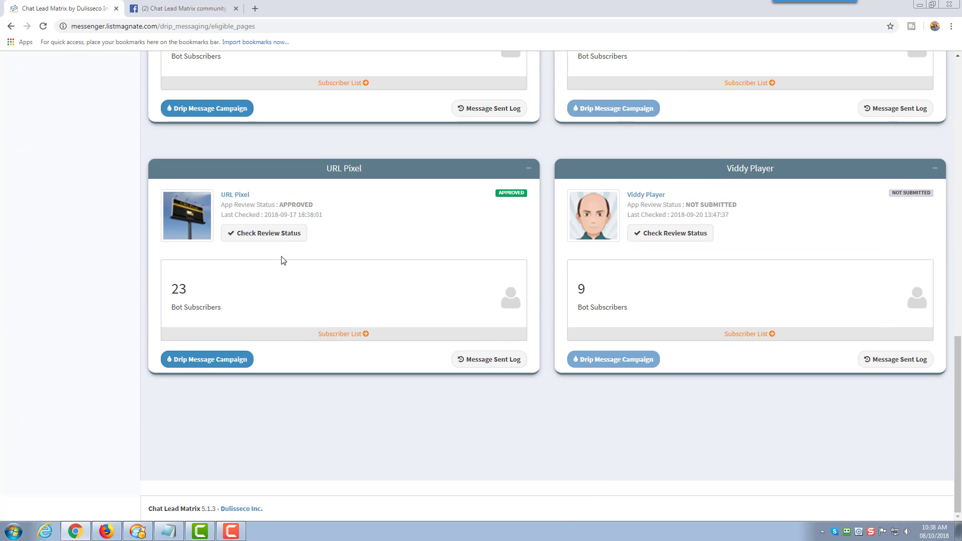
scroll(279, 261, "up", 14)
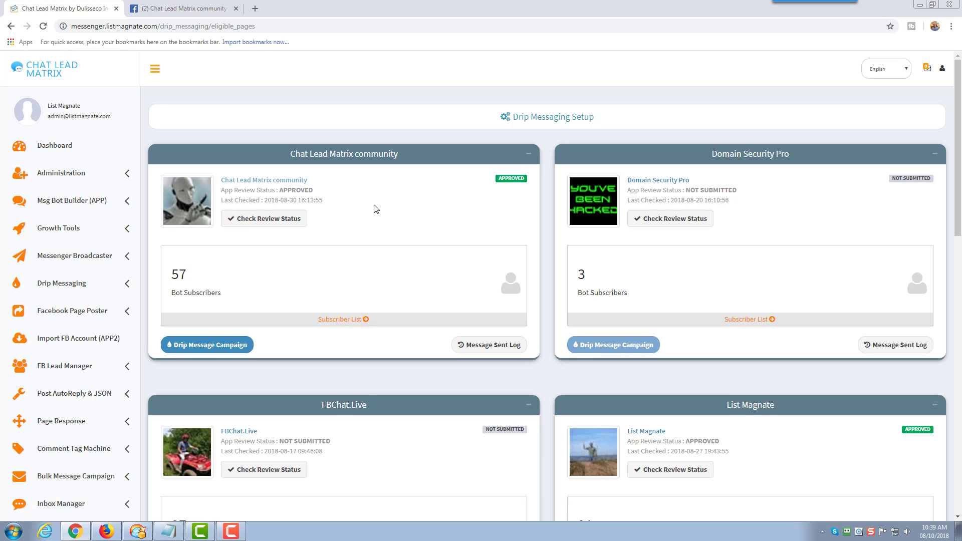
scroll(376, 208, "down", 2)
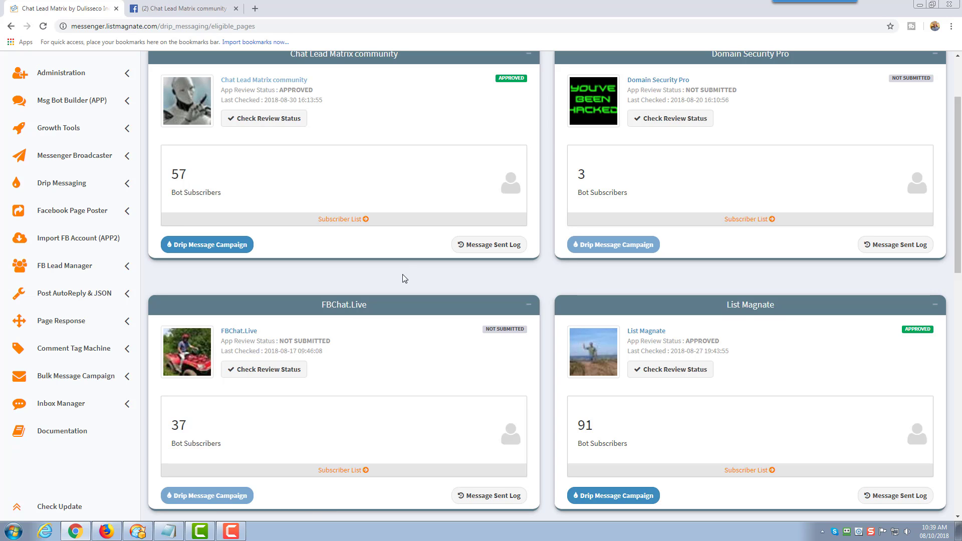
scroll(403, 278, "up", 2)
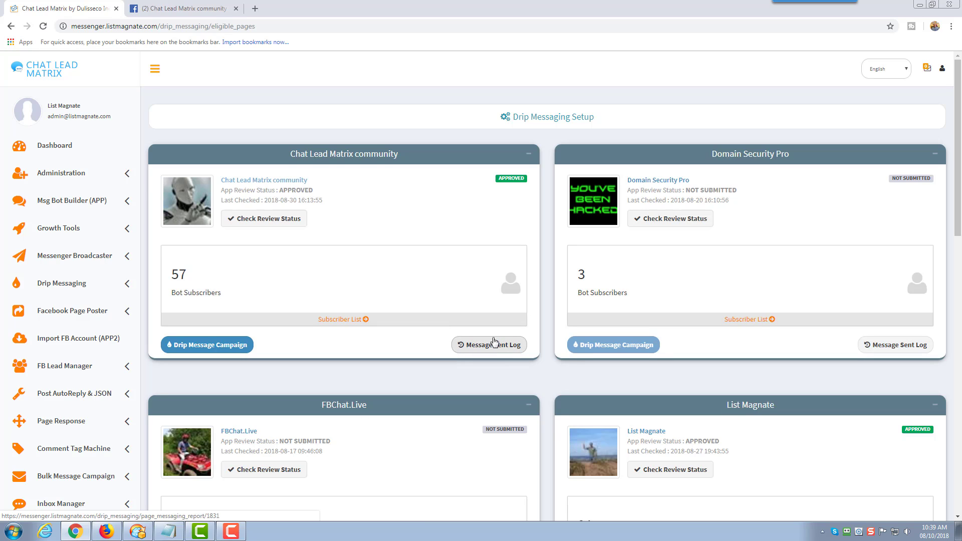
left_click(344, 320)
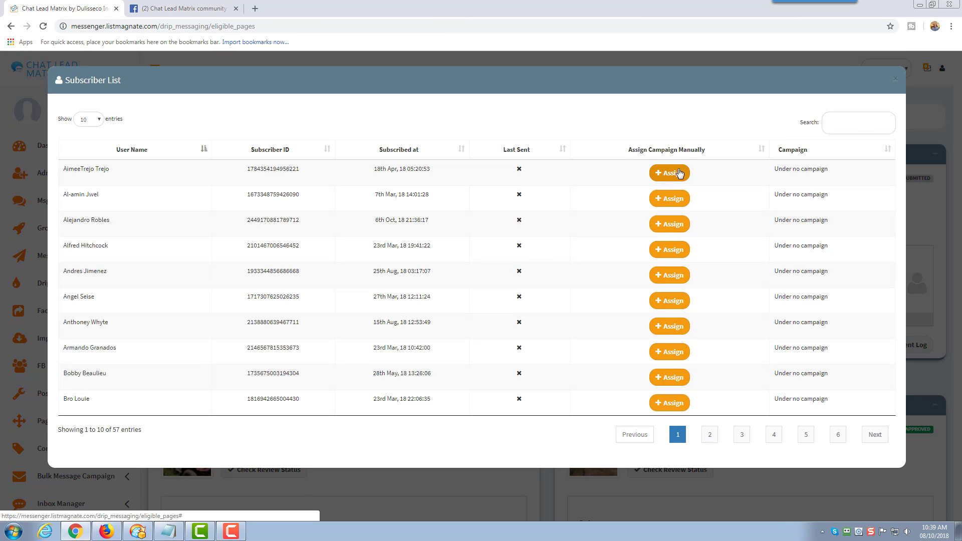
left_click(895, 80)
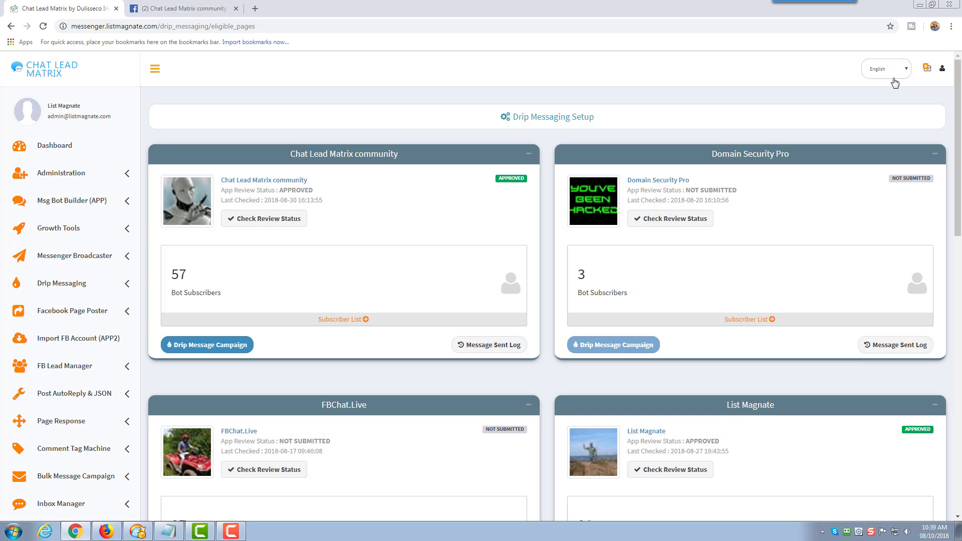
Start a new drip message campaign for the Chat Lead Matrix community page and read the notice on promotional material.
left_click(208, 346)
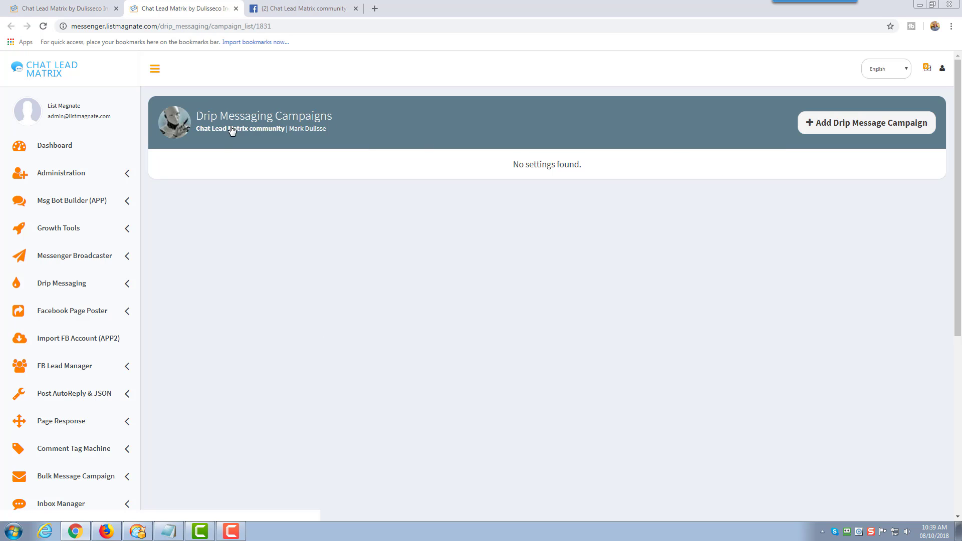
left_click_drag(196, 129, 268, 130)
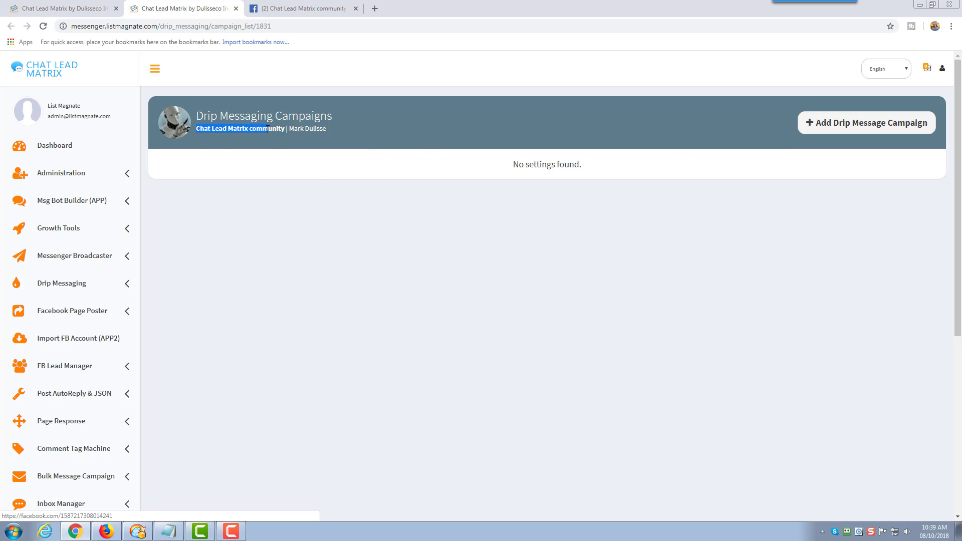
left_click(249, 142)
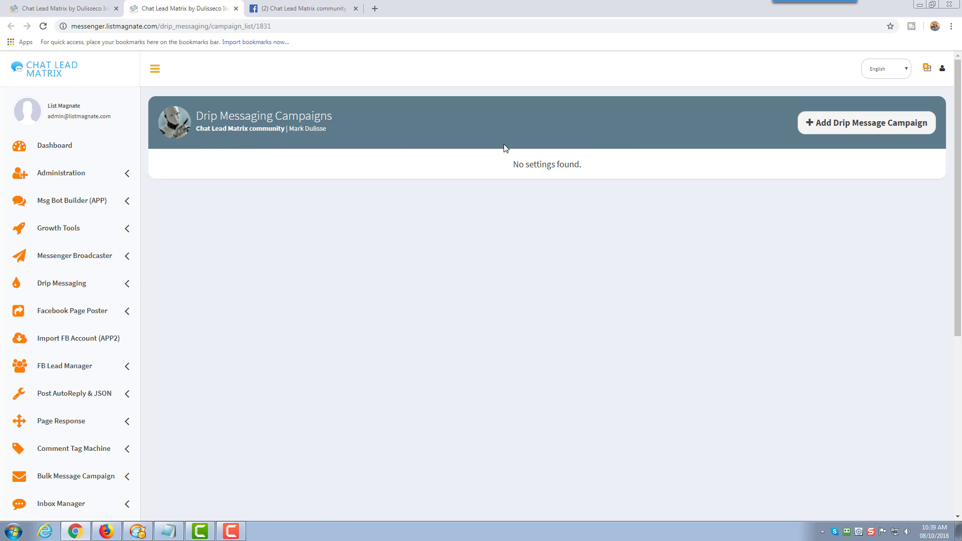
left_click(823, 123)
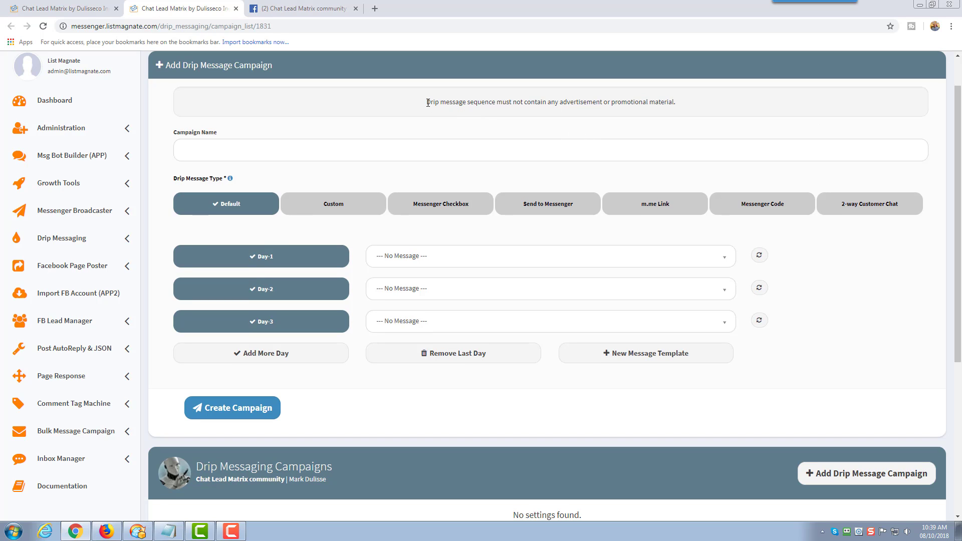
left_click_drag(428, 103, 685, 108)
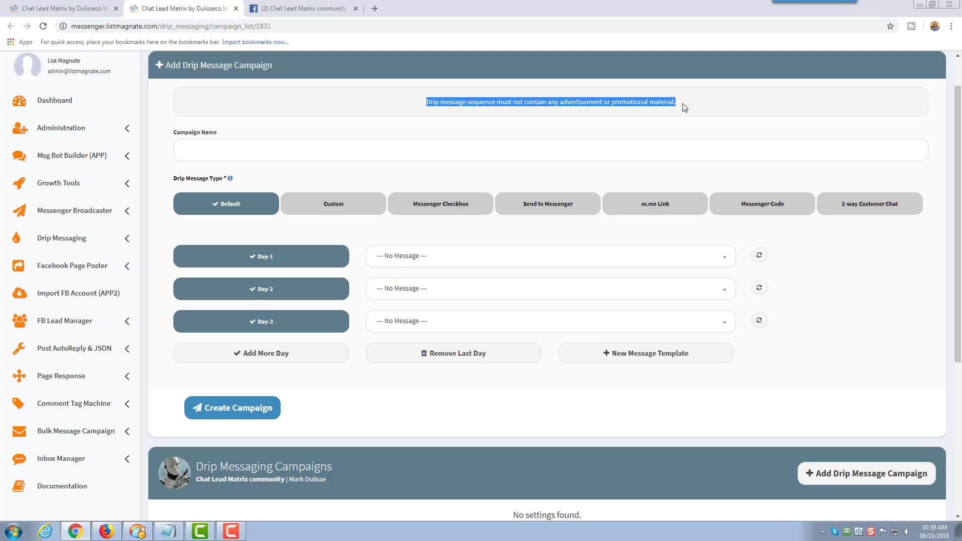
left_click(685, 108)
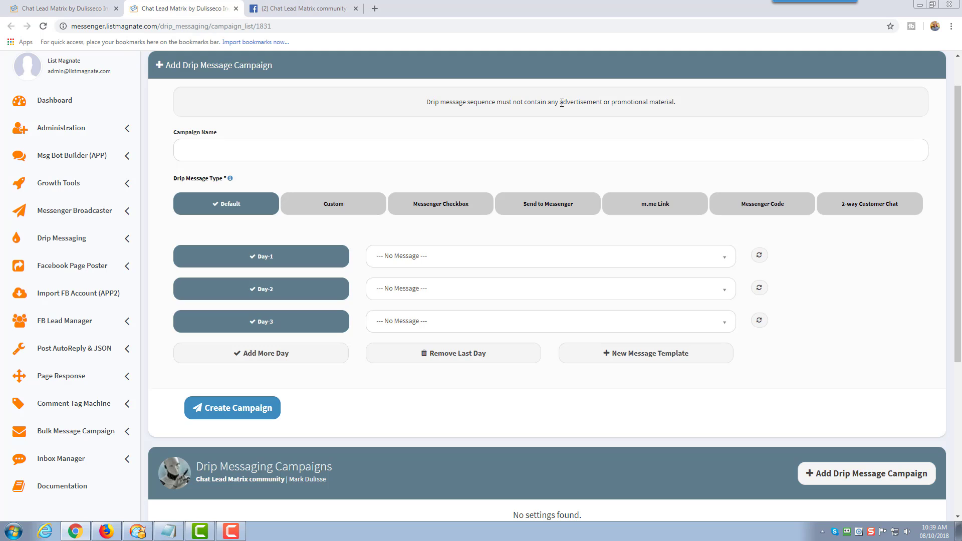
left_click_drag(681, 104, 637, 110)
left_click(638, 111)
Name the campaign "Default Drip Message" and read the help text for Drip Message Type.
left_click(241, 157)
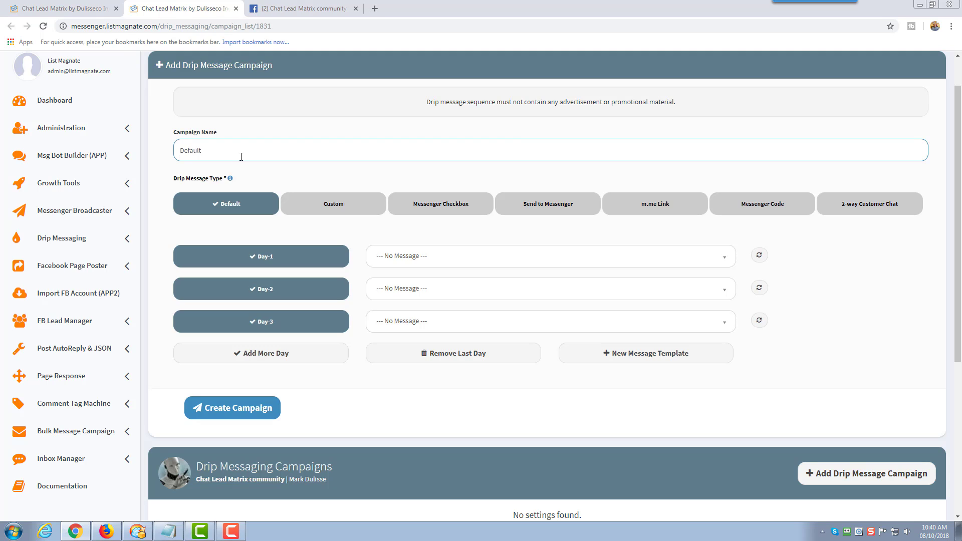
type("Default Drip Message")
left_click(230, 179)
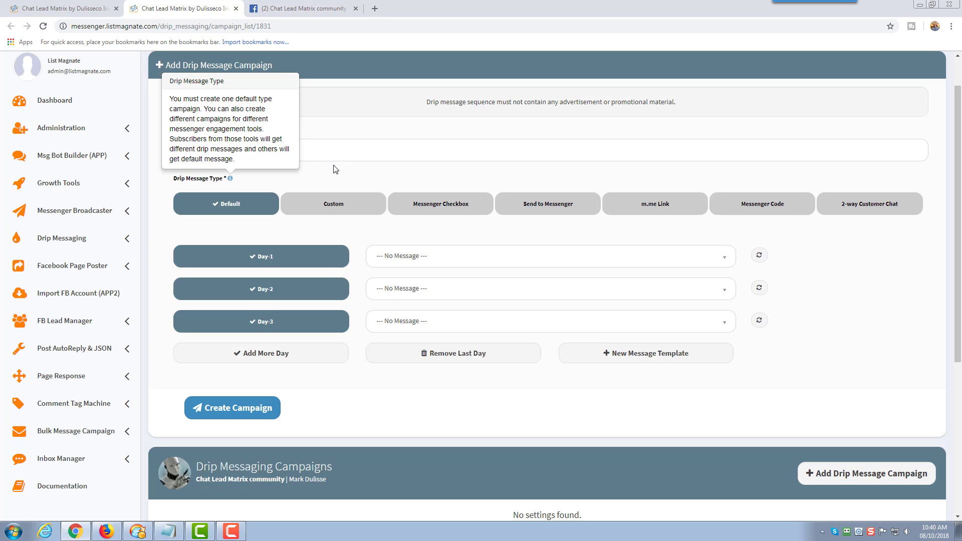
left_click(344, 175)
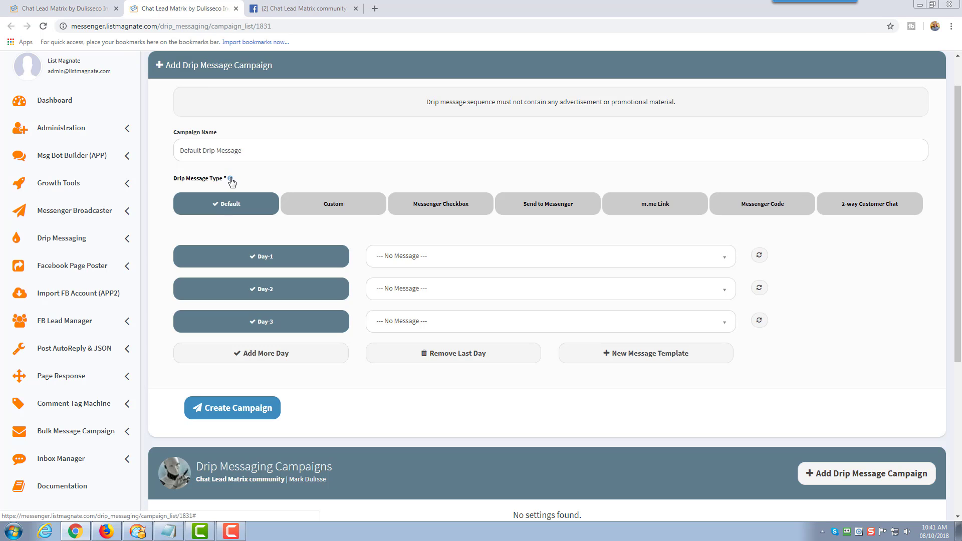
left_click(334, 204)
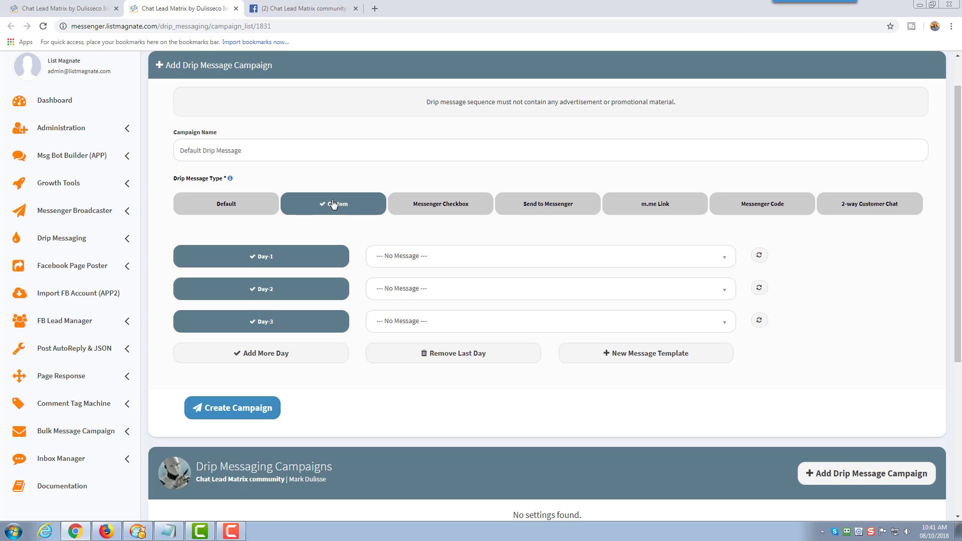
left_click(240, 206)
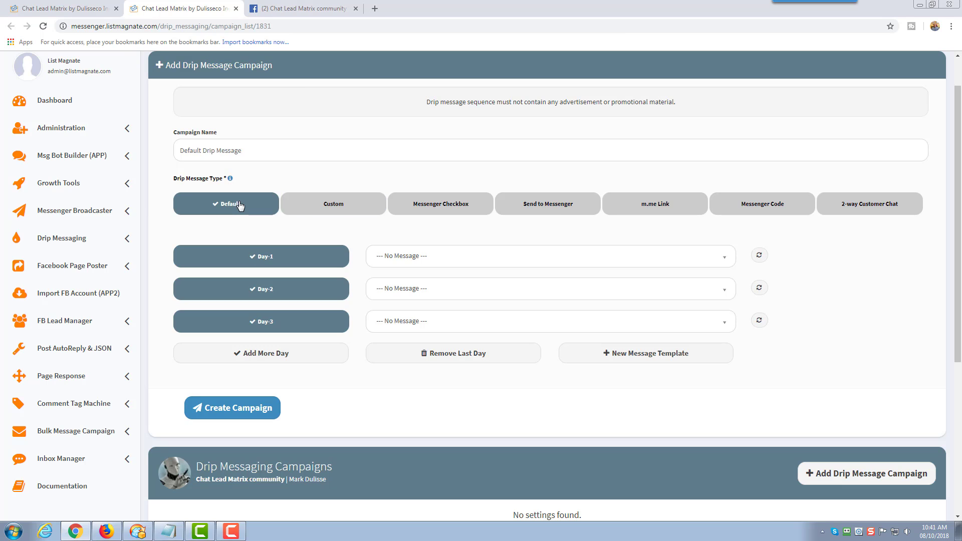
left_click(444, 207)
Add two more days, Day-4 and Day-5, to the campaign's message sequence.
scroll(305, 330, "down", 1)
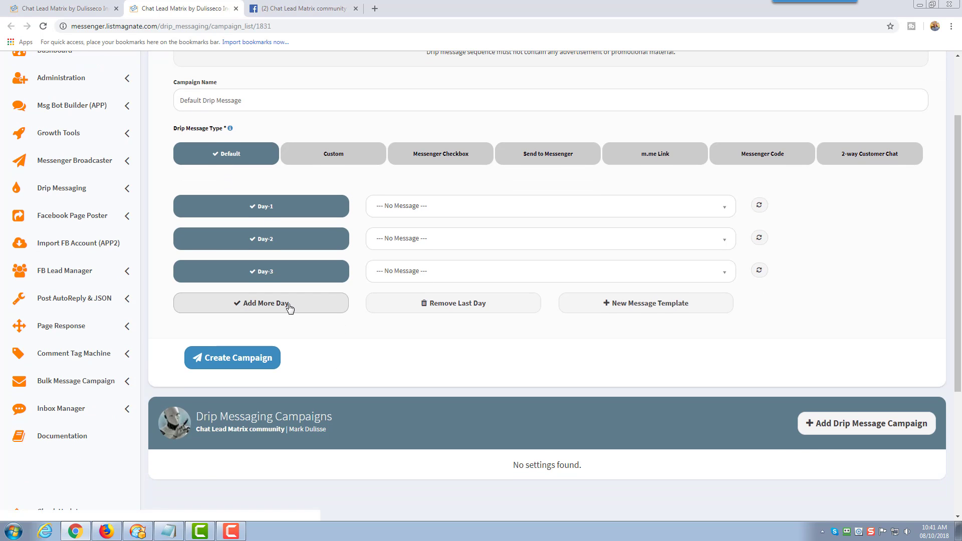
left_click(290, 304)
left_click(260, 336)
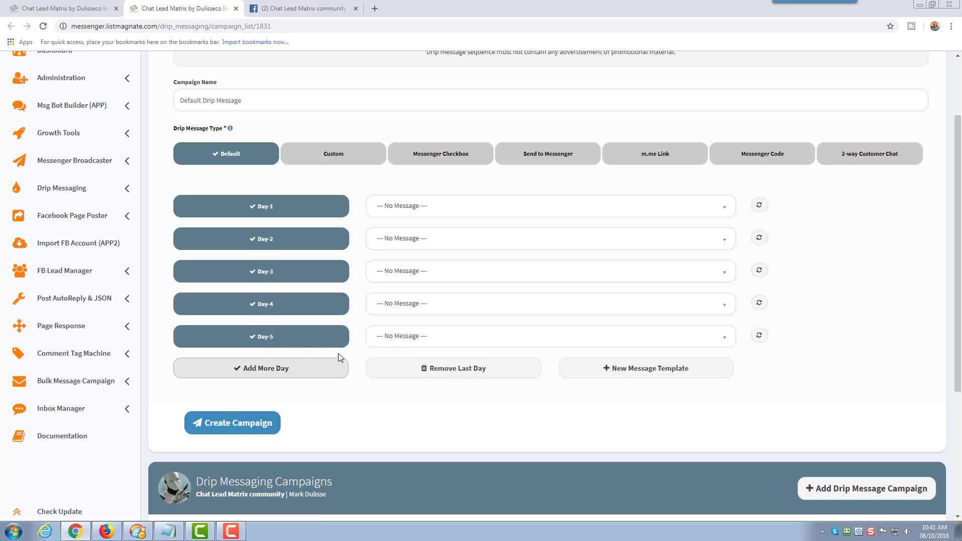
Remove the last two days, Day-5 and Day-4, from the campaign's message sequence.
left_click(476, 371)
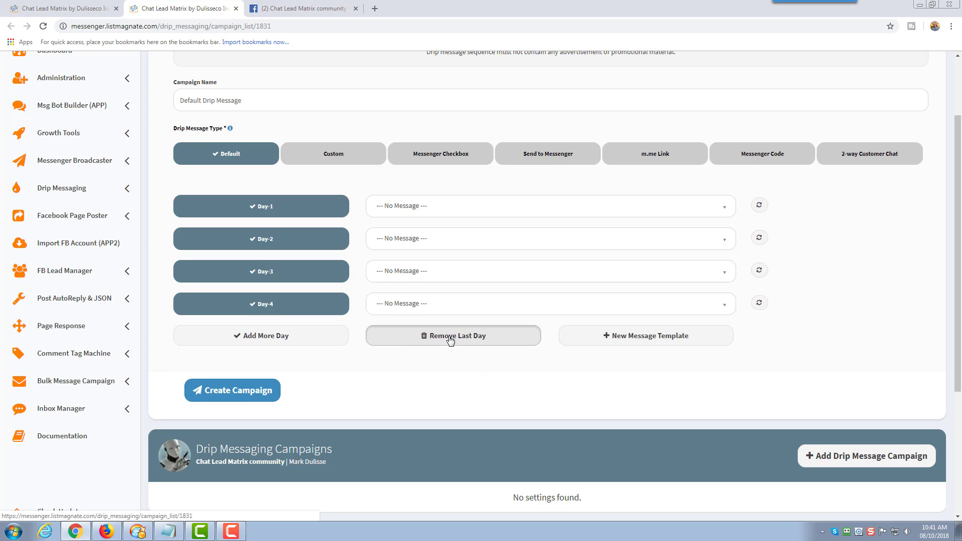
left_click(450, 339)
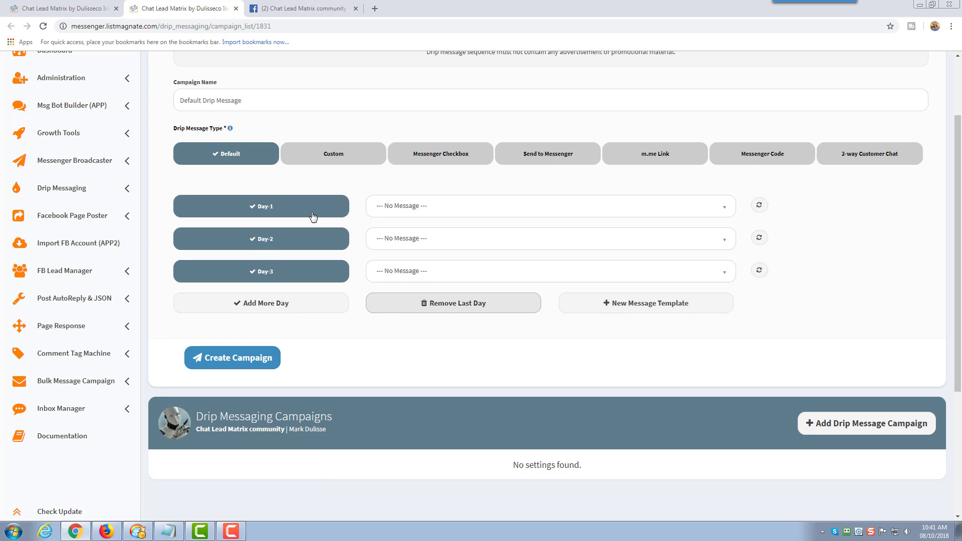
Try the CLM Bot Response [response-1] message for Day-1, and set Day-1 back to No Message.
left_click(414, 214)
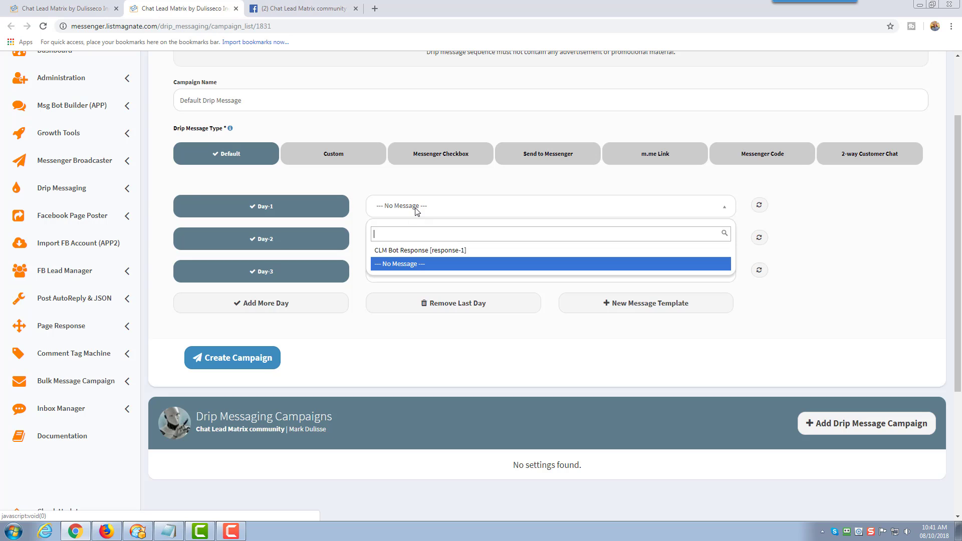
left_click(417, 255)
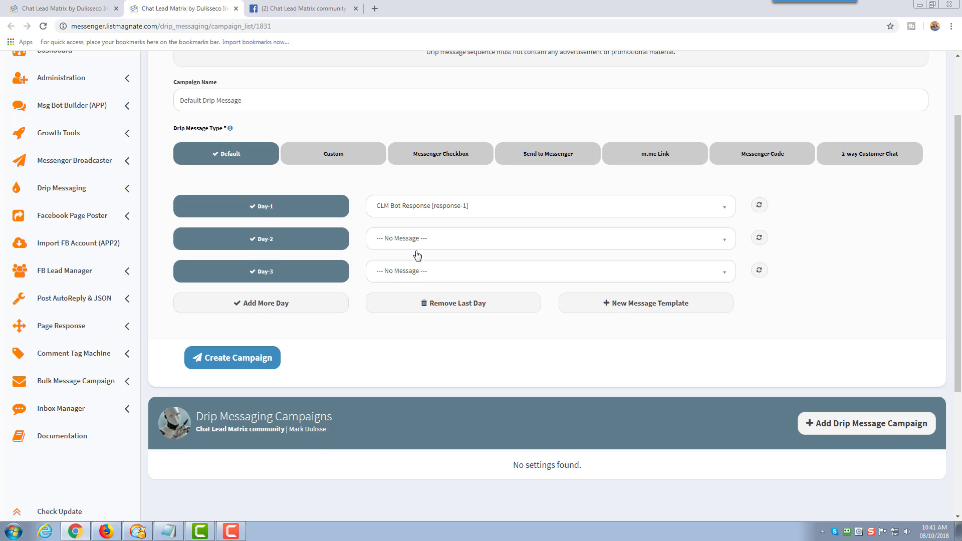
left_click(444, 208)
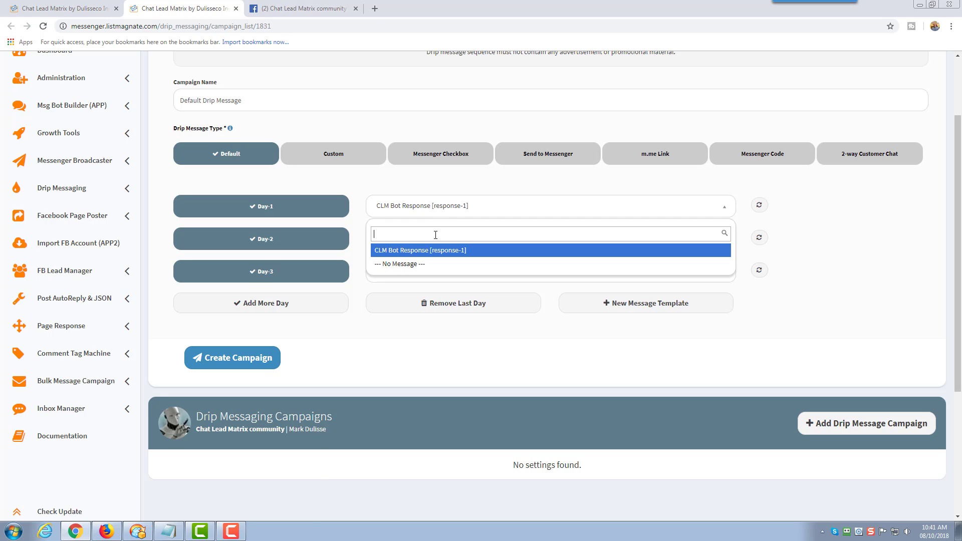
left_click(426, 264)
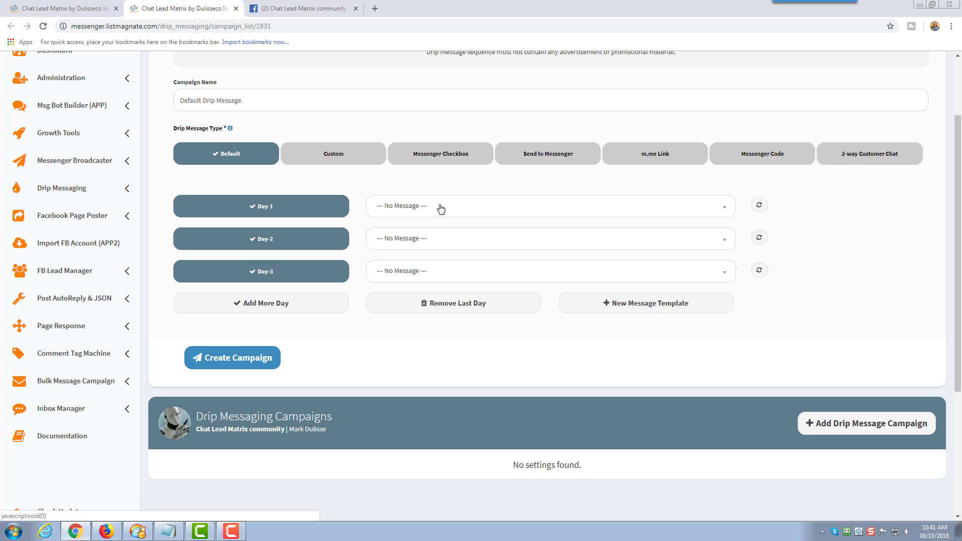
left_click(441, 209)
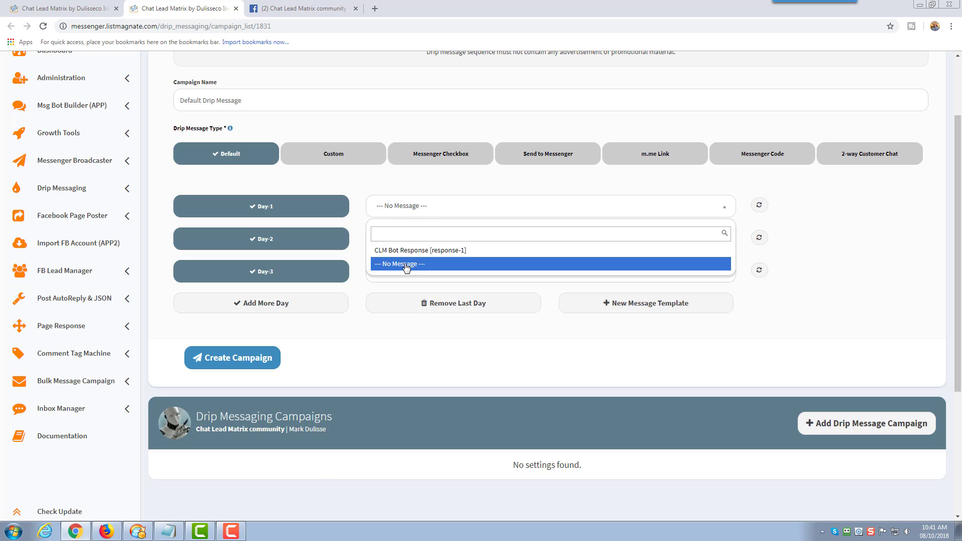
left_click(406, 265)
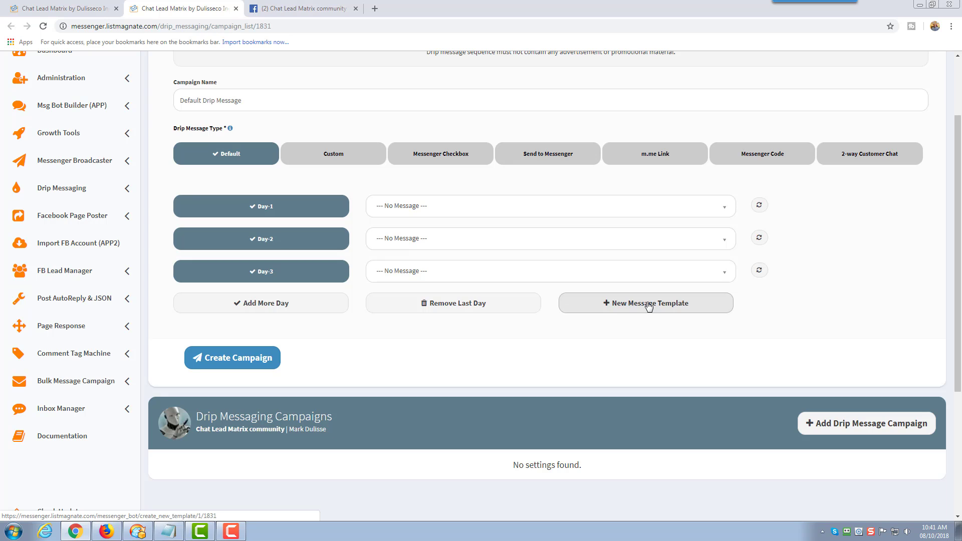
Start a new message template from the campaign form and name it "Default Drip Day 1".
left_click(623, 308)
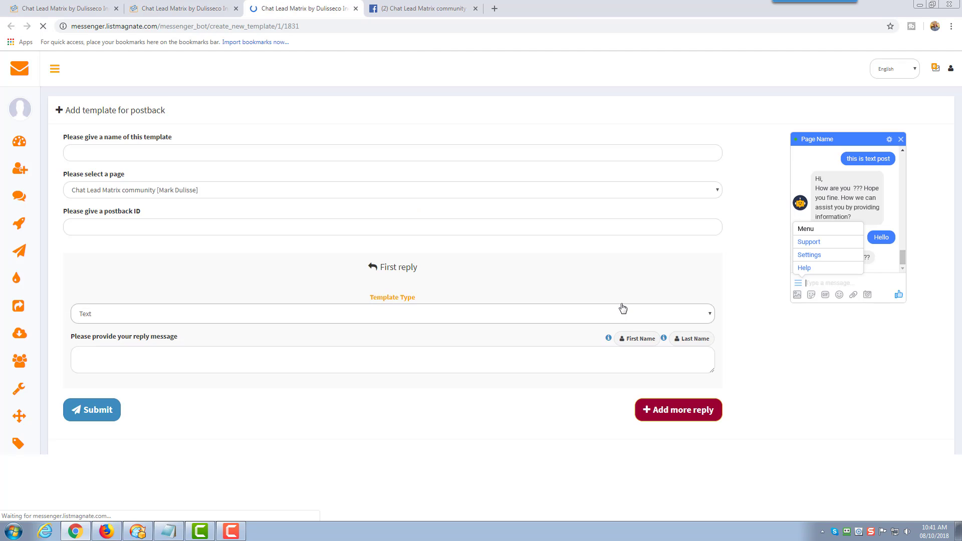
left_click(144, 91)
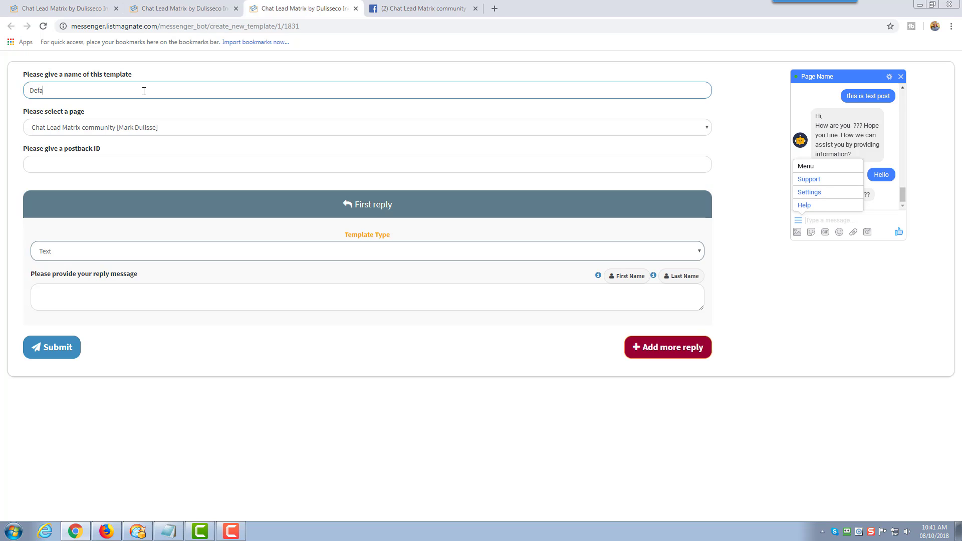
type("Defaullt")
key("BackSpace")
type("Drip Day 1")
Assign the template to the Chat Lead Matrix community page and give it the postback ID "default-day-1".
left_click(153, 129)
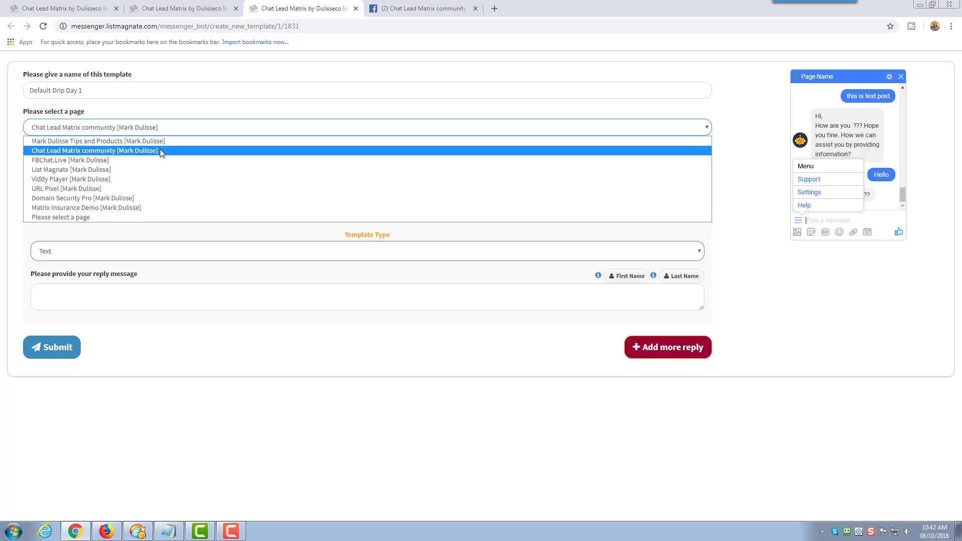
left_click(161, 152)
left_click(145, 162)
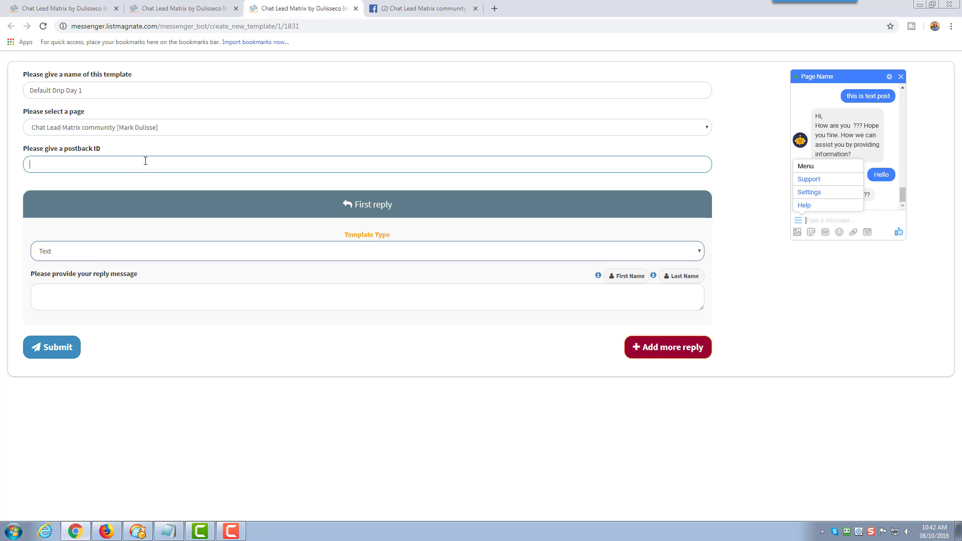
type("default-day-1")
Preview the Image and Quick Reply template types for the first reply, including the button types offered for a quick reply.
left_click(178, 255)
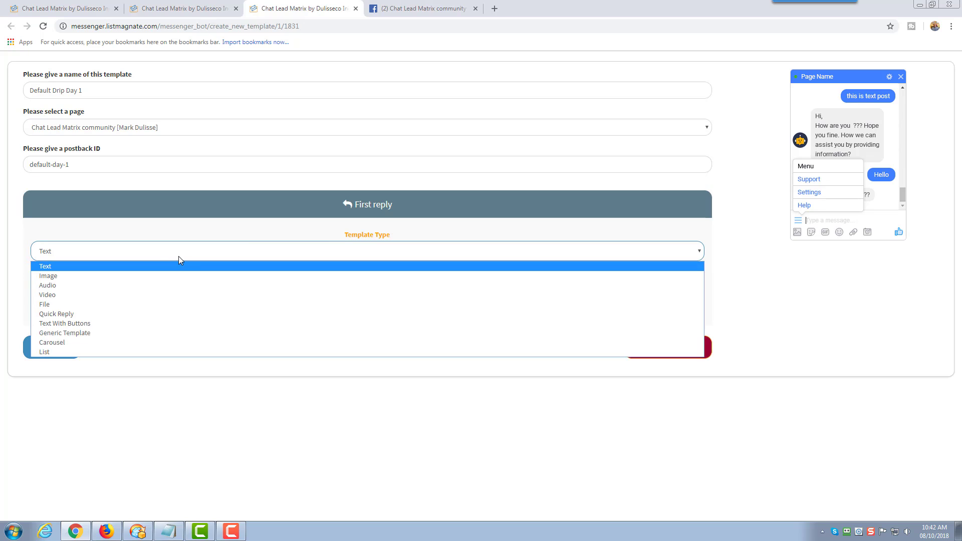
left_click(150, 267)
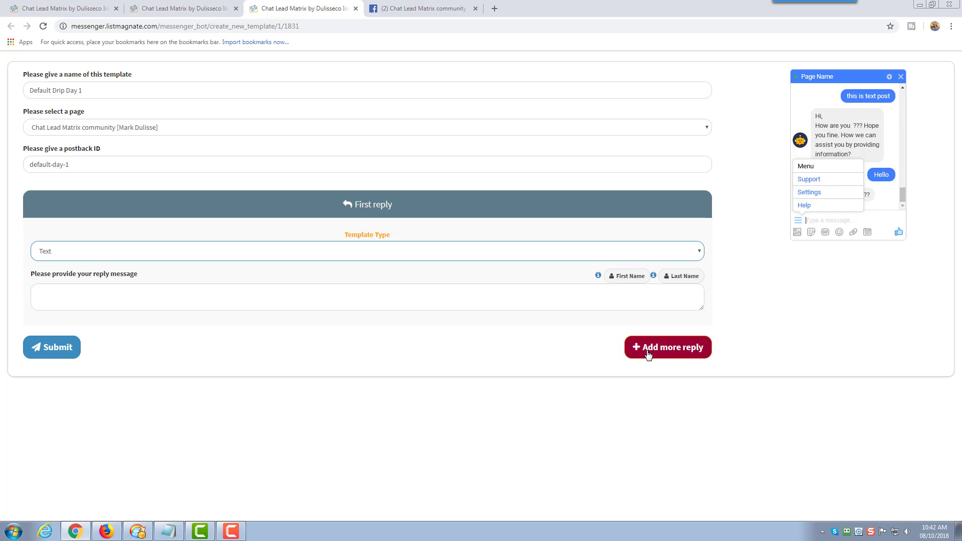
left_click(182, 254)
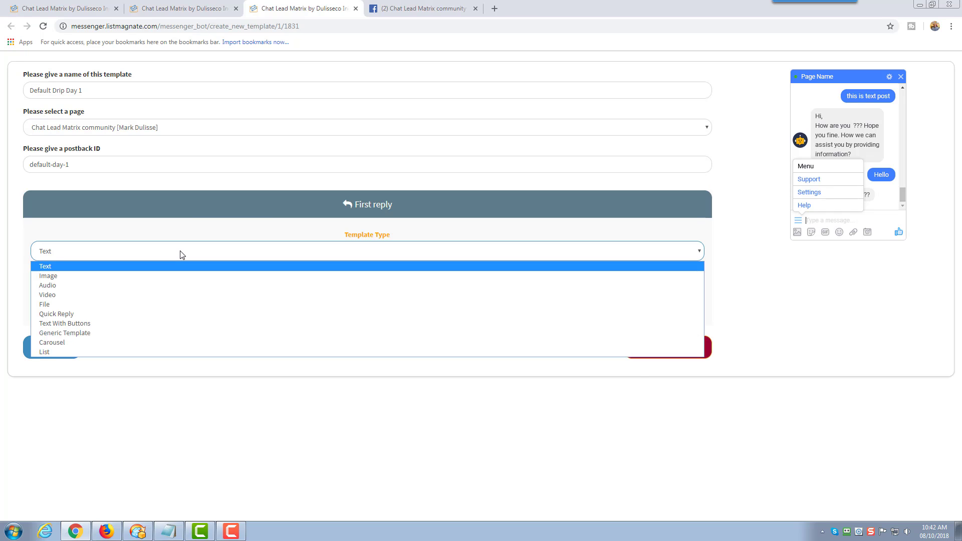
left_click(161, 275)
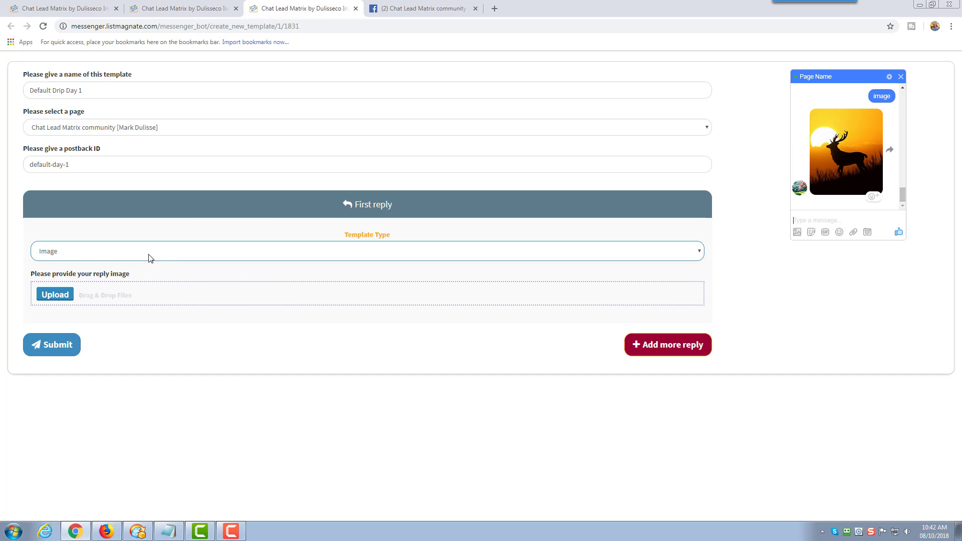
left_click(151, 257)
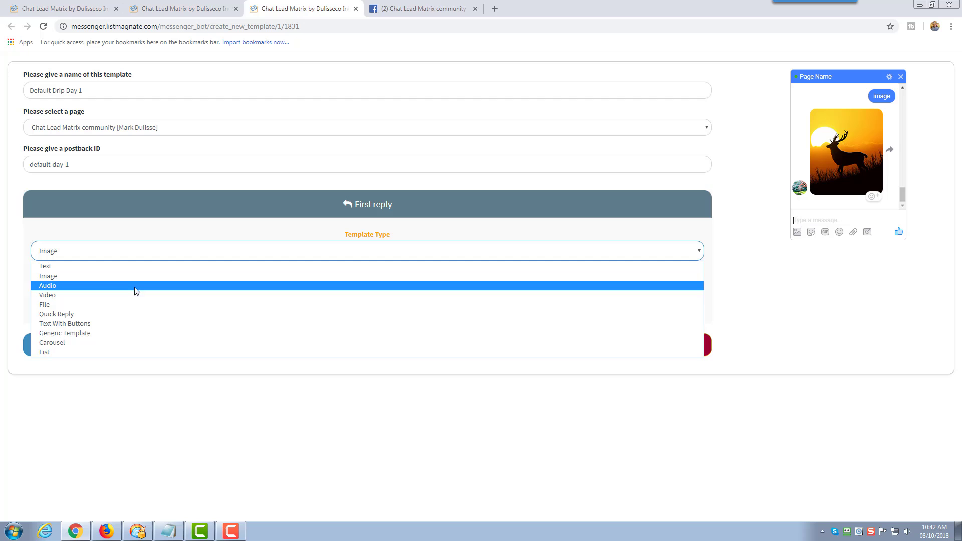
left_click(129, 314)
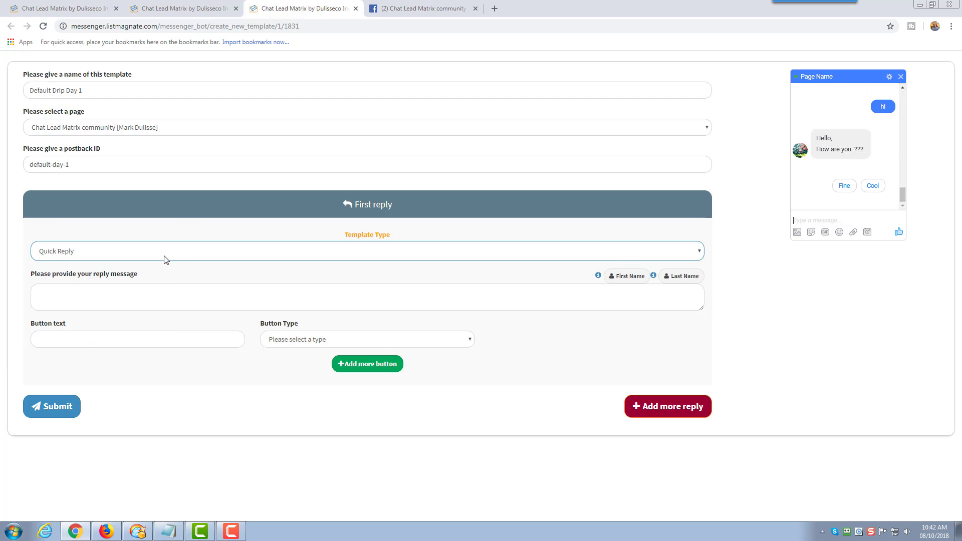
left_click(300, 345)
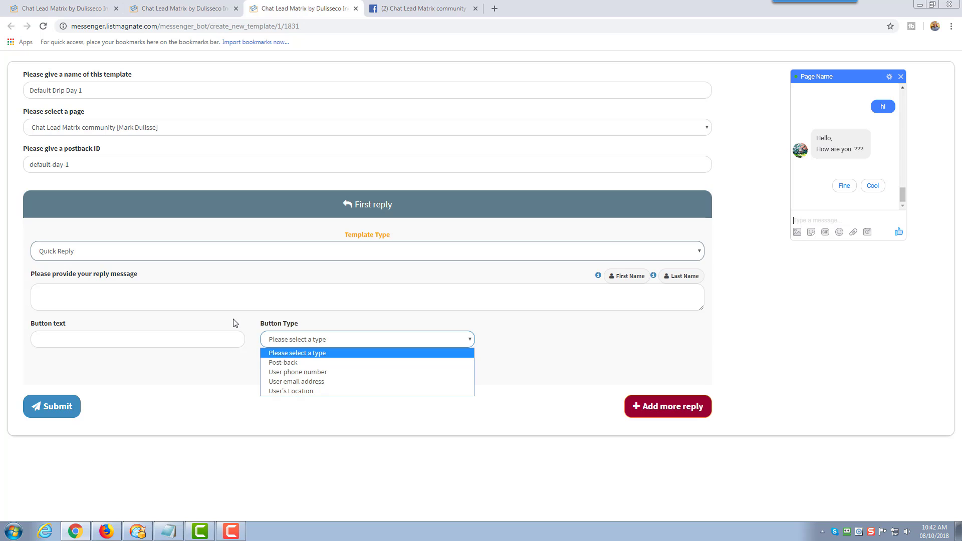
left_click(136, 253)
Preview the Text With Buttons, Generic Template, Carousel and List template types, and return the first reply to Text.
left_click(135, 255)
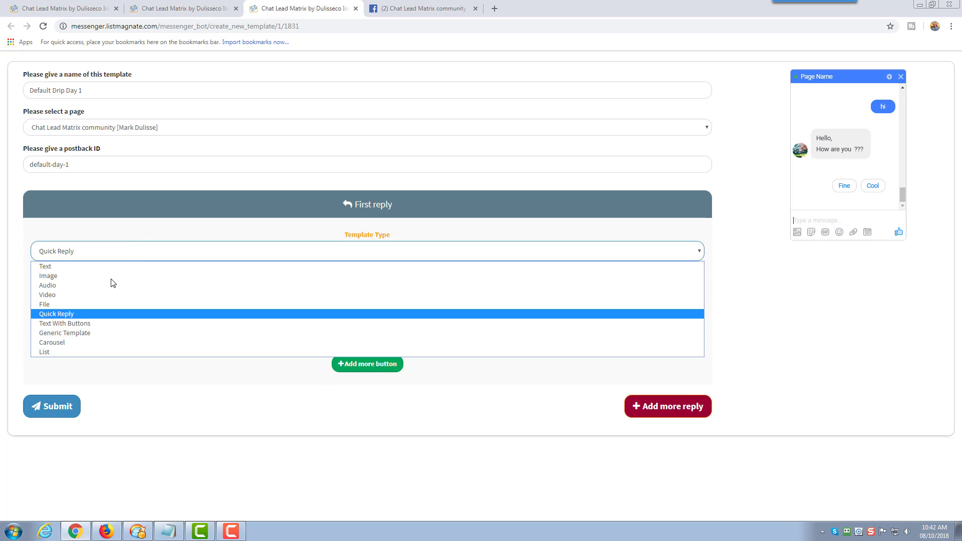
left_click(96, 323)
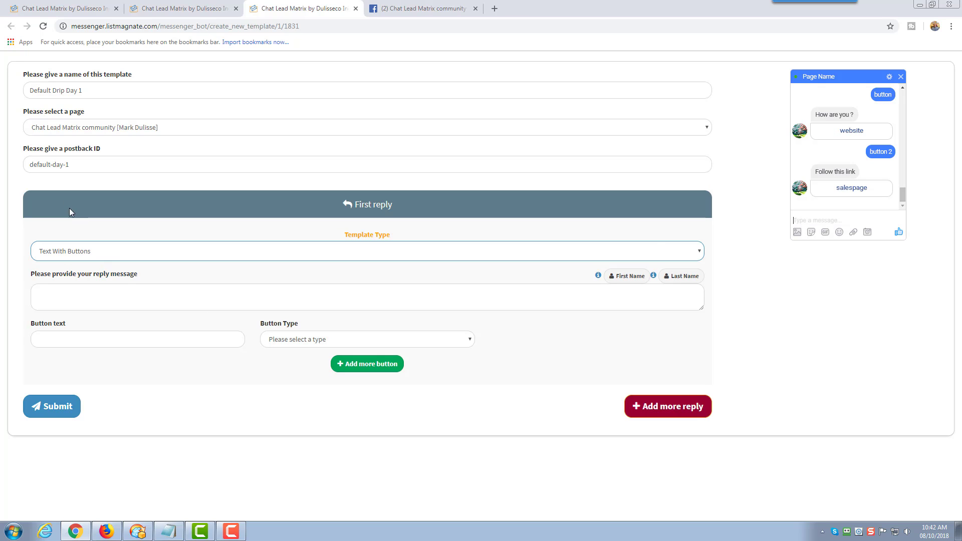
left_click(83, 251)
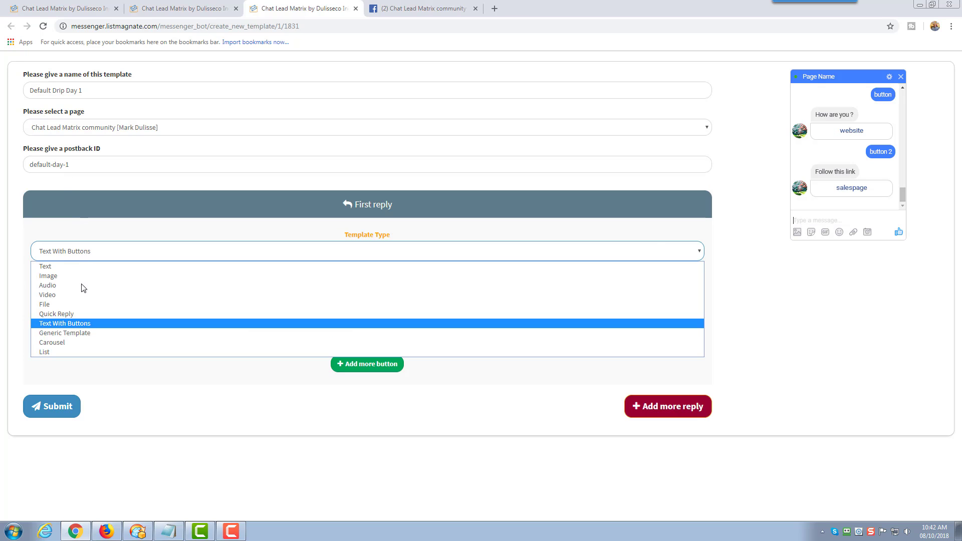
left_click(84, 332)
left_click(91, 259)
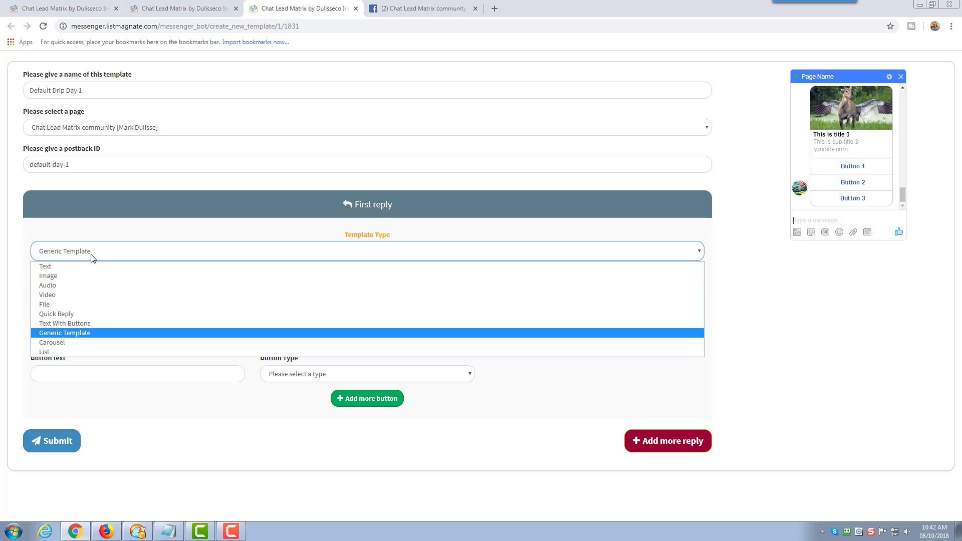
left_click(81, 341)
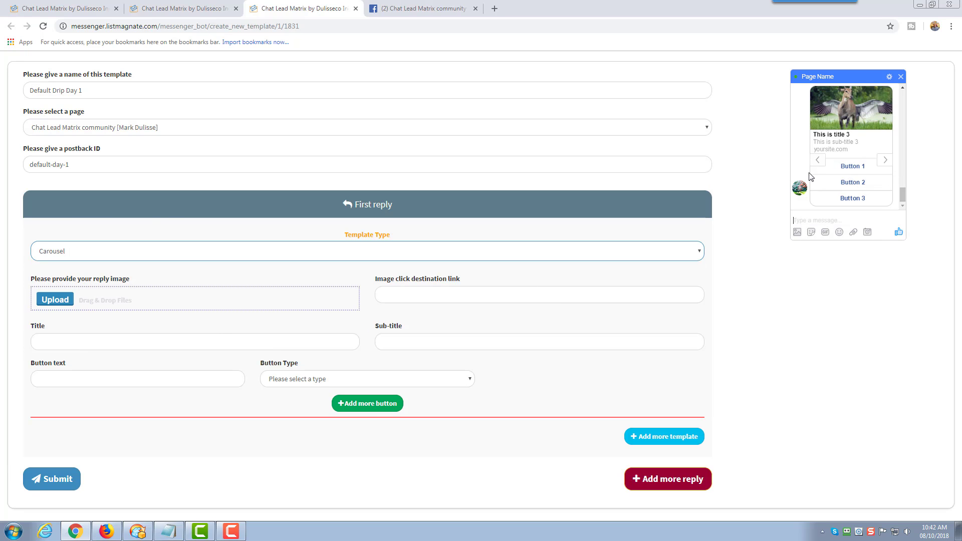
left_click(124, 254)
left_click(86, 352)
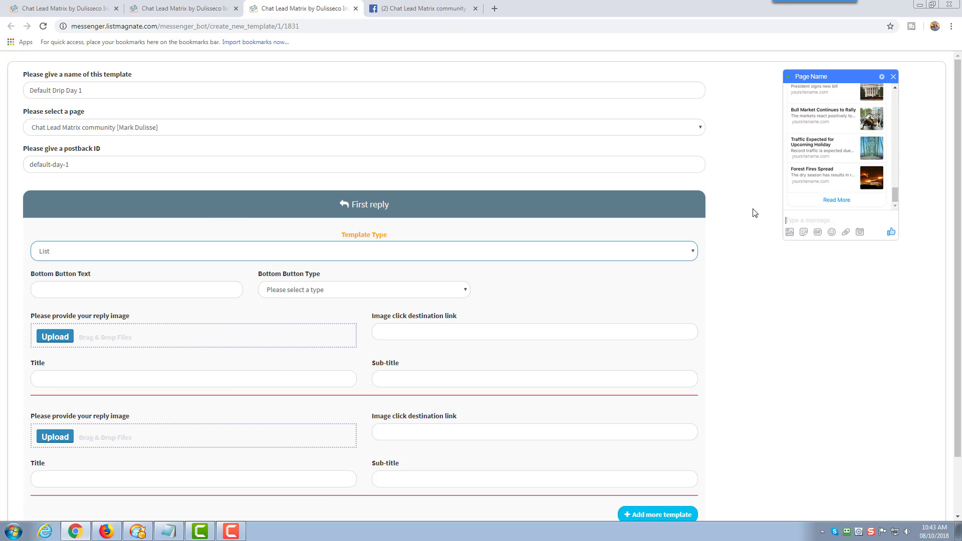
left_click(169, 261)
left_click(161, 264)
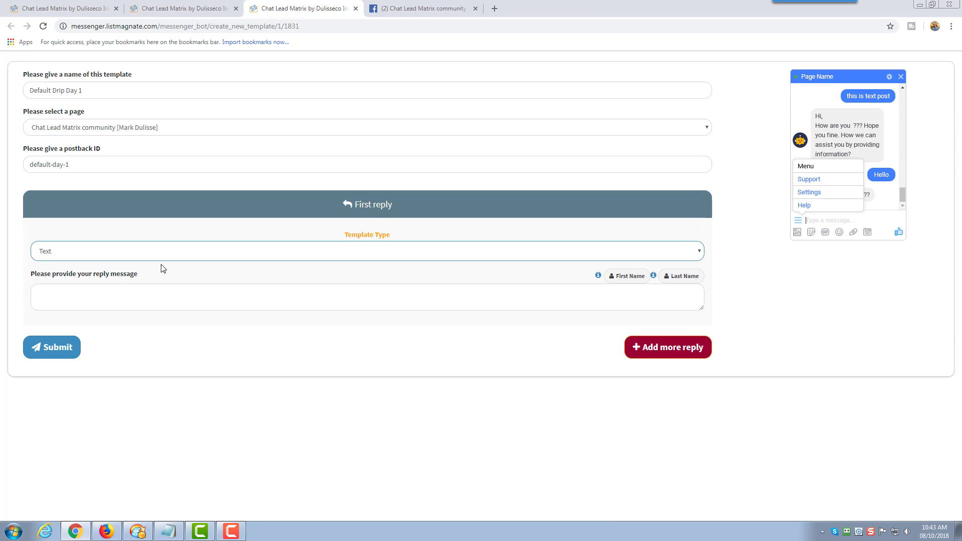
Write the first reply message "Hey, thanks a lot for signing up. I got some great stuff to share with you..".
left_click(192, 292)
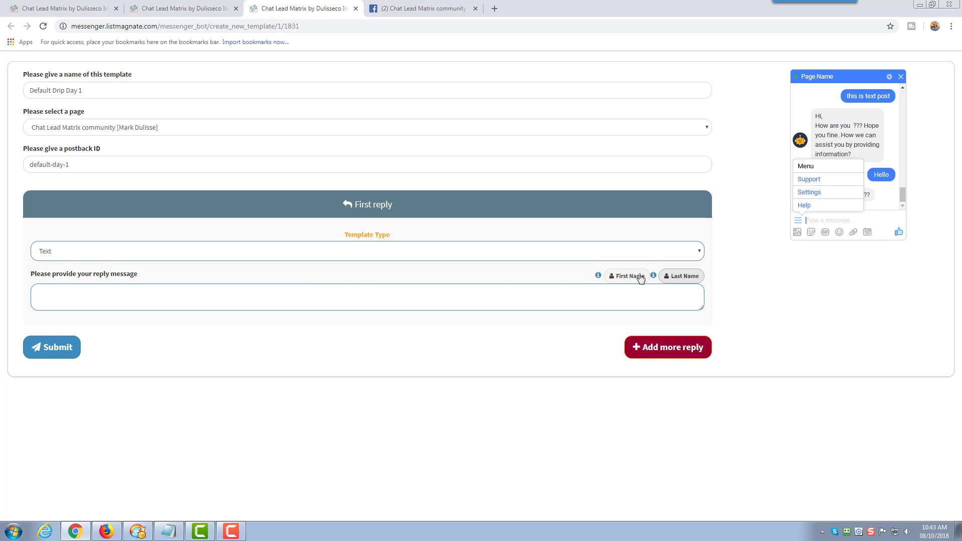
left_click(303, 289)
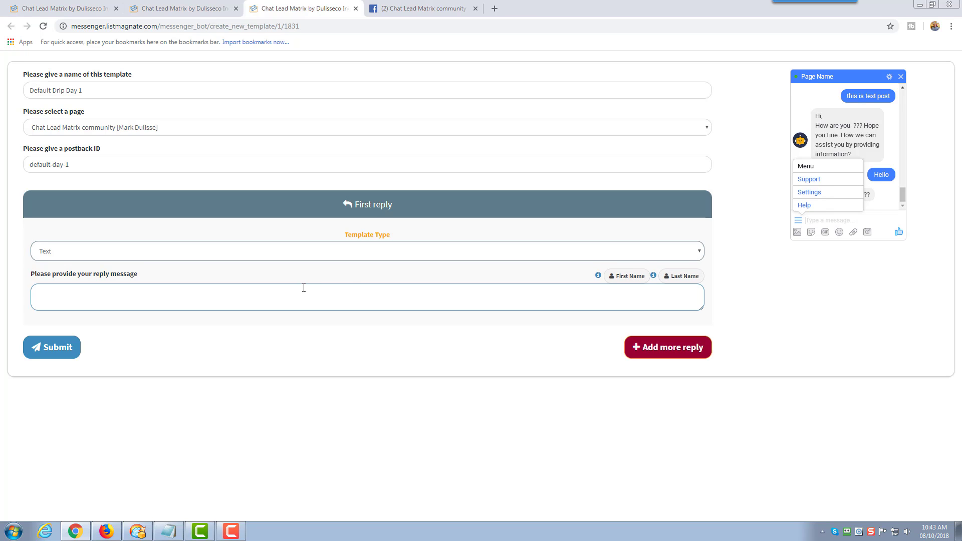
type("Hey, thanks a lot for signing up. I got some grqa")
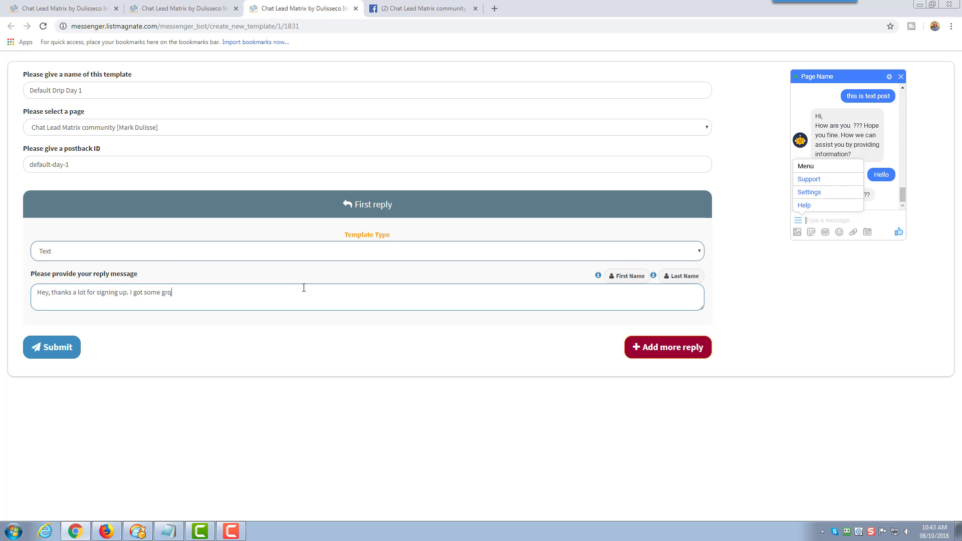
key("BackSpace")
type("eat stuff to share with you..")
Add a second reply to the template, look through its template types, and remove that reply.
left_click(662, 350)
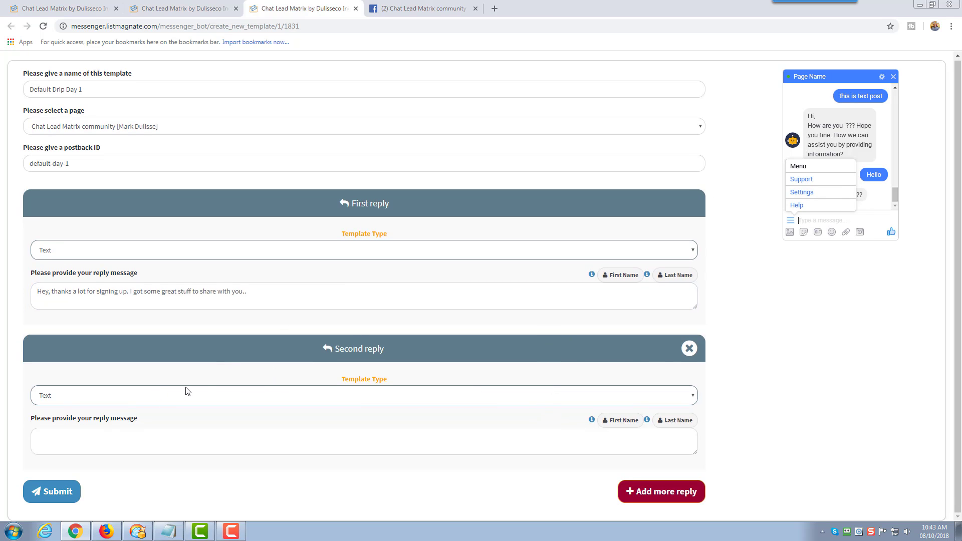
left_click(204, 402)
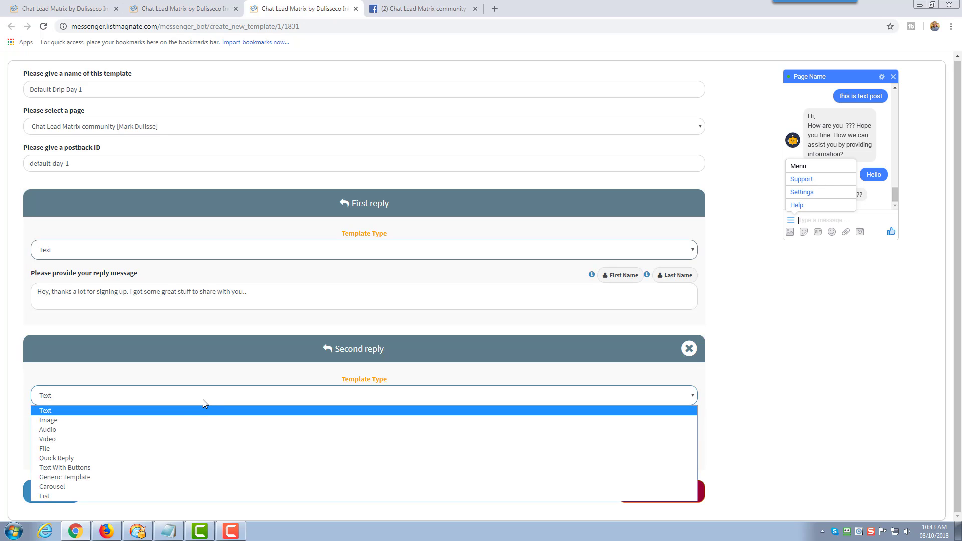
left_click(779, 423)
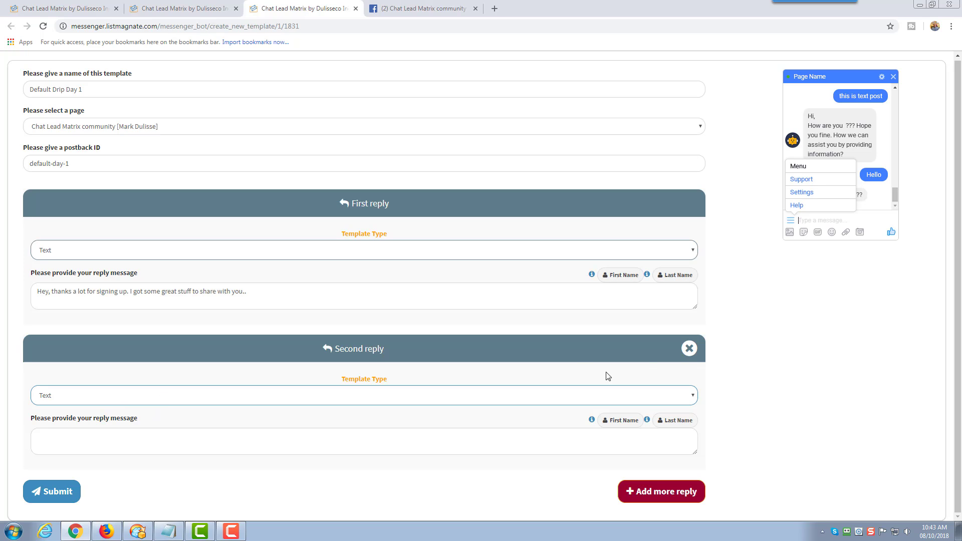
left_click(689, 348)
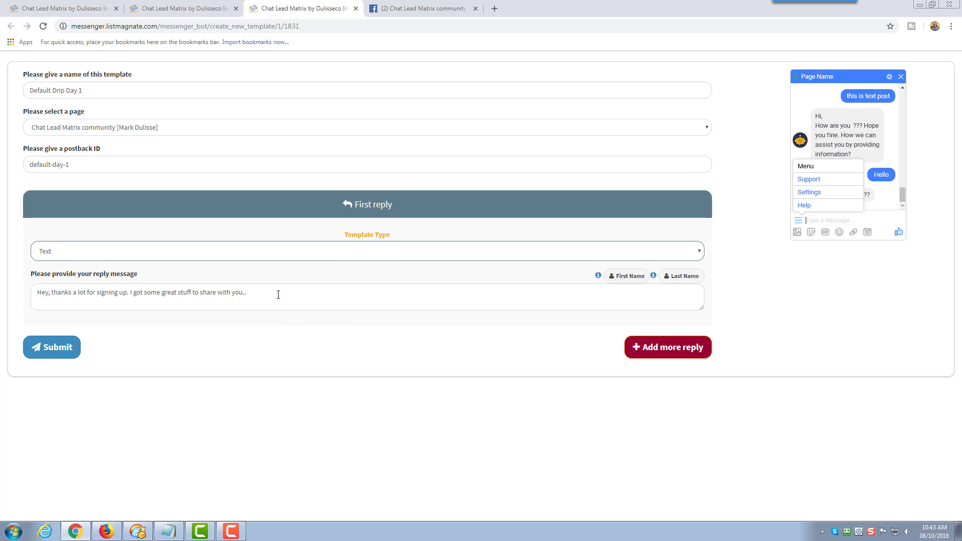
Submit the Default Drip Day 1 template and dismiss the resulting message.
left_click(51, 353)
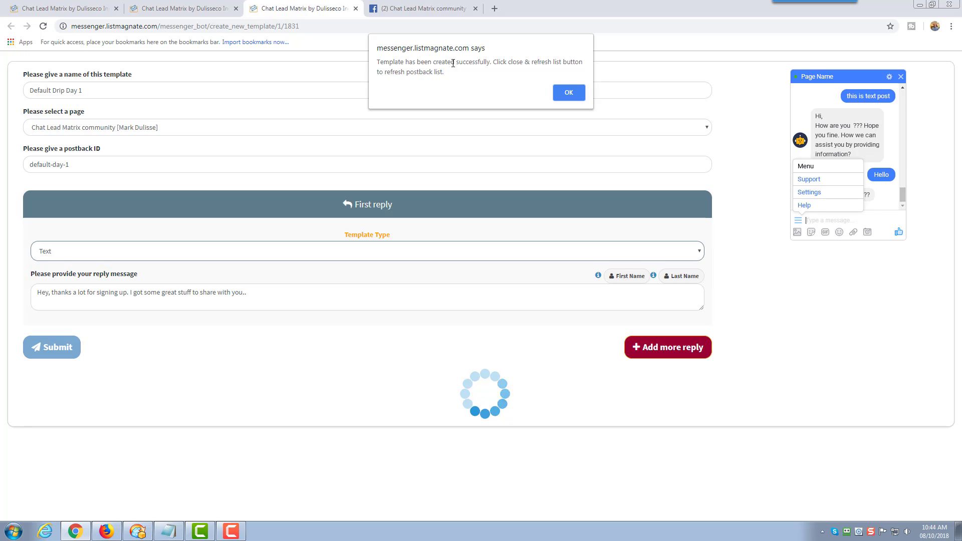
left_click(570, 93)
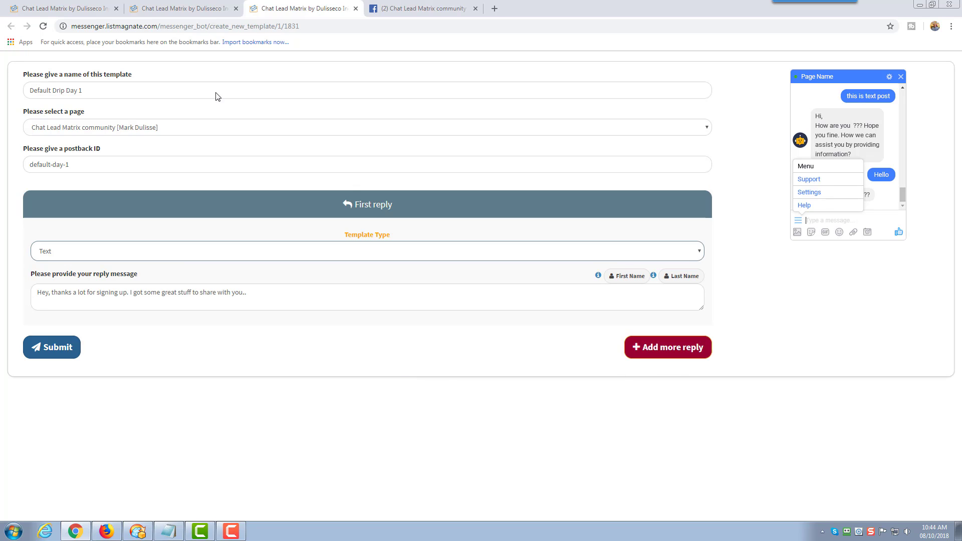
Return to the drip campaign list, reload it, and start a new drip message campaign named "Default Drip Campaign".
left_click(191, 9)
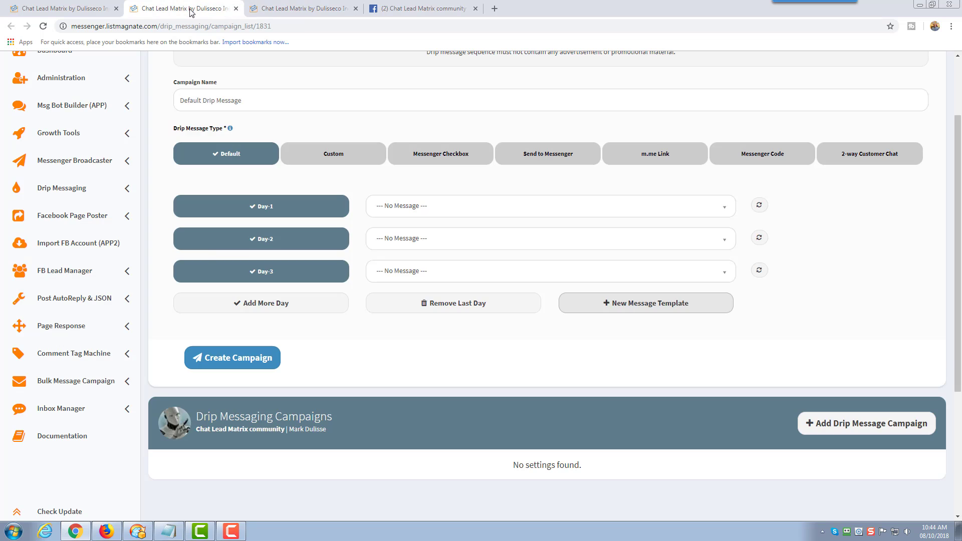
left_click(44, 26)
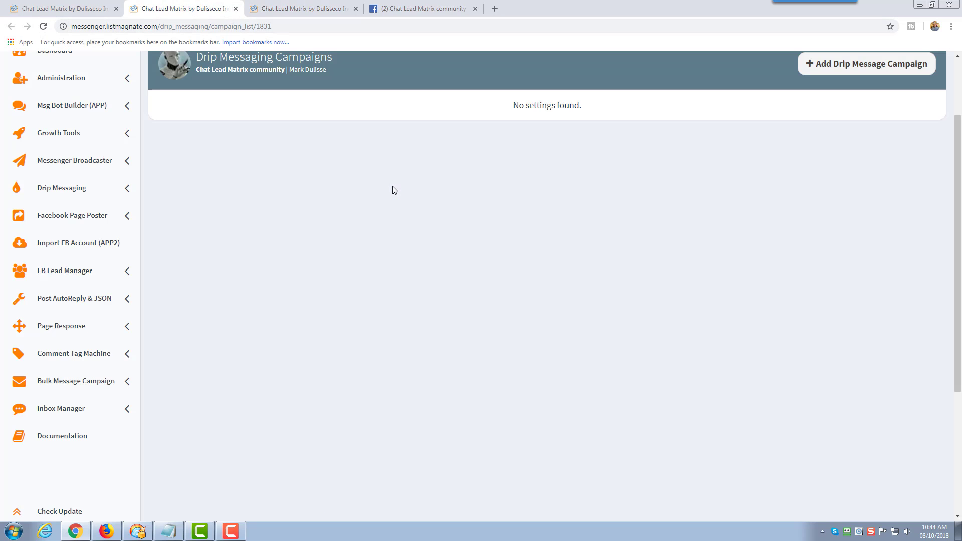
left_click(851, 66)
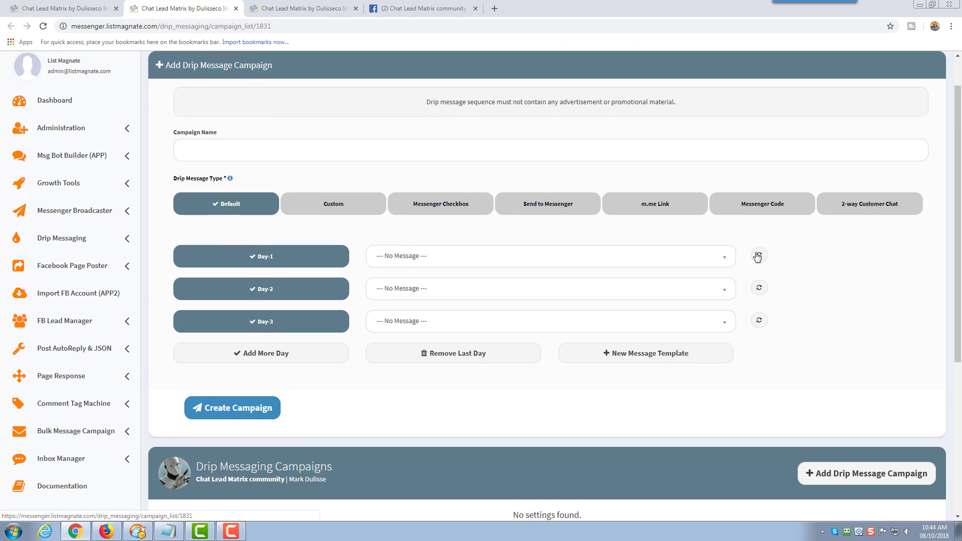
left_click(319, 148)
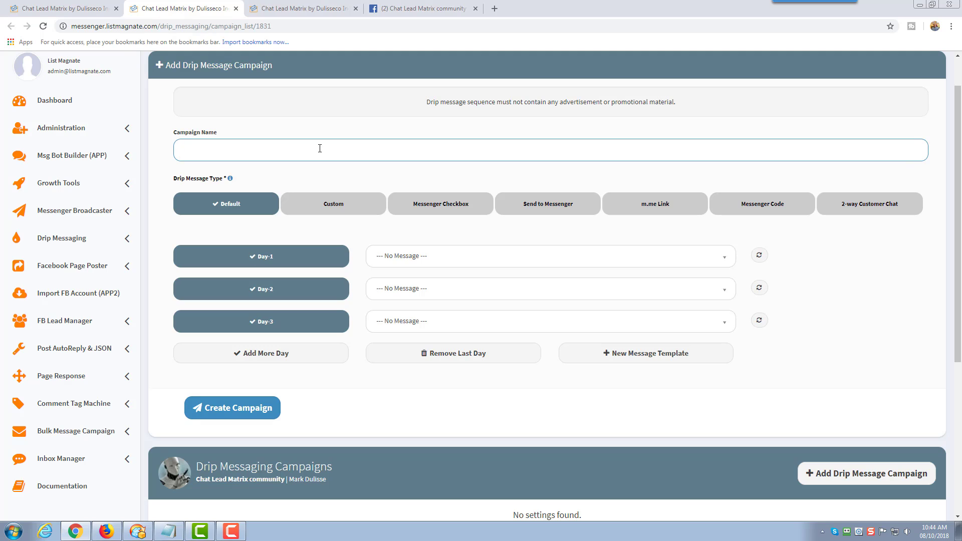
type("Default drip Campaign")
Refresh the Day-1 message list, assign the Default Drip Day 1 template to Day-1, and create the campaign.
left_click(759, 255)
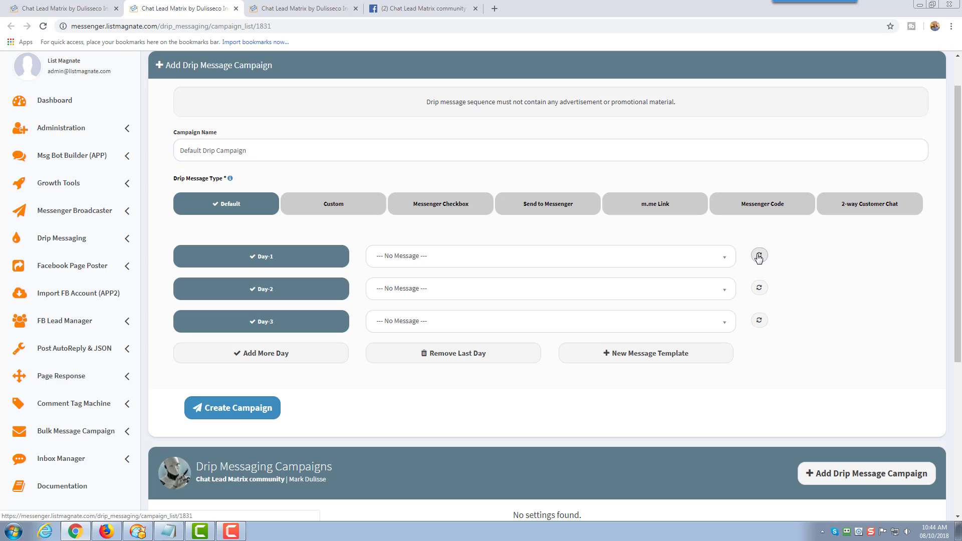
left_click(614, 263)
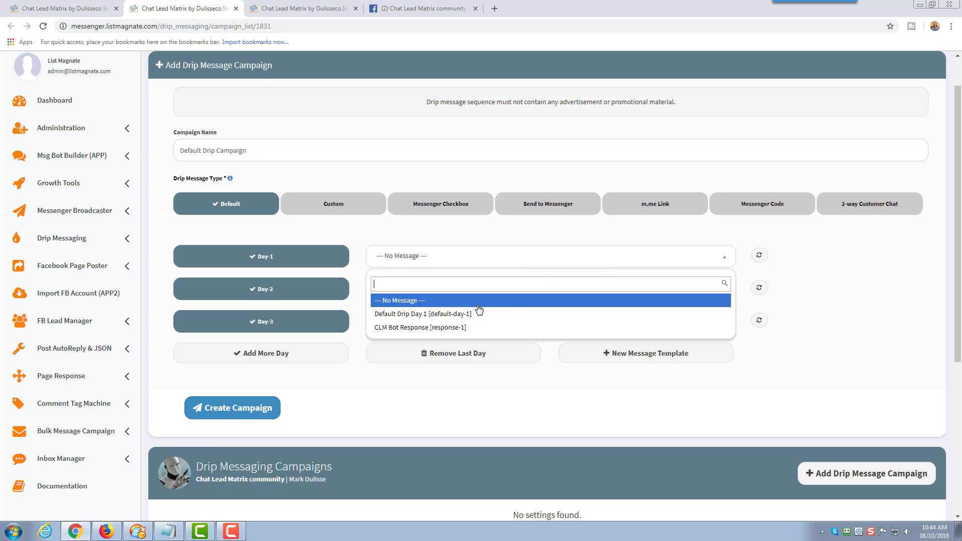
left_click(415, 315)
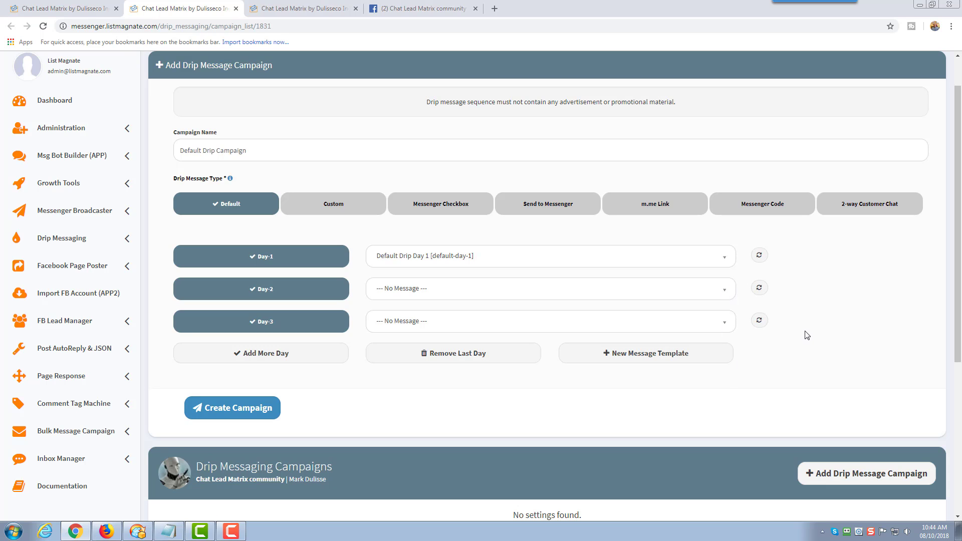
scroll(807, 335, "down", 2)
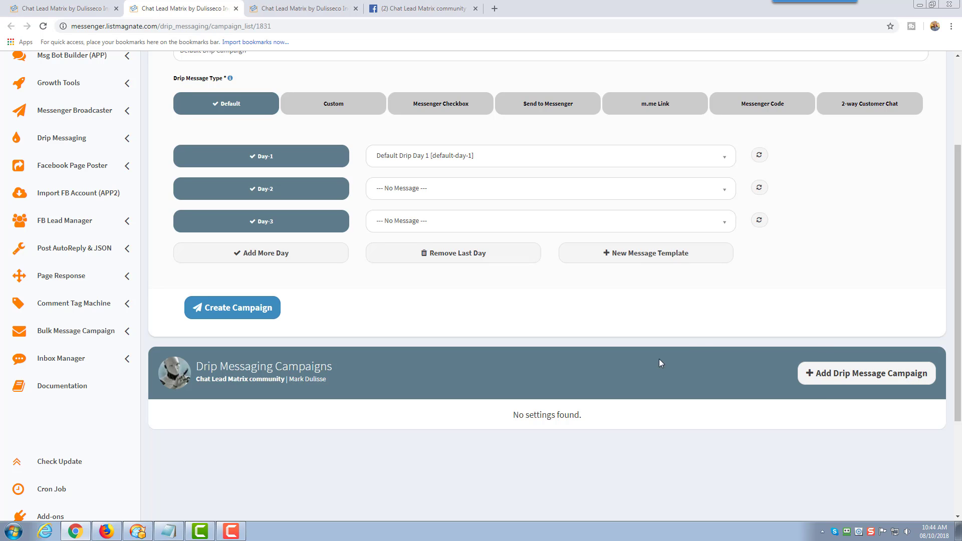
scroll(552, 341, "up", 1)
left_click(254, 363)
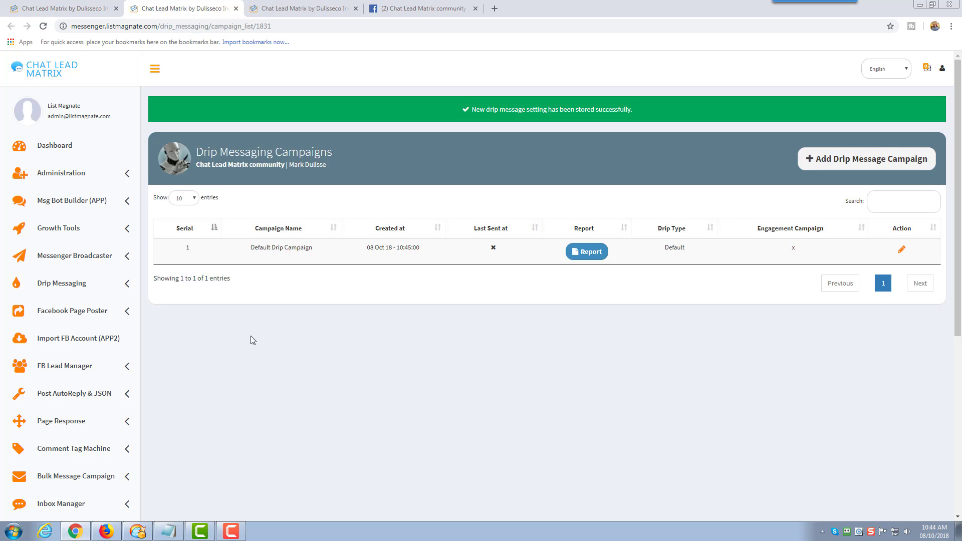
Add a new m.me link from the growth tools and select Chat Lead Matrix community as its page.
scroll(253, 341, "down", 1)
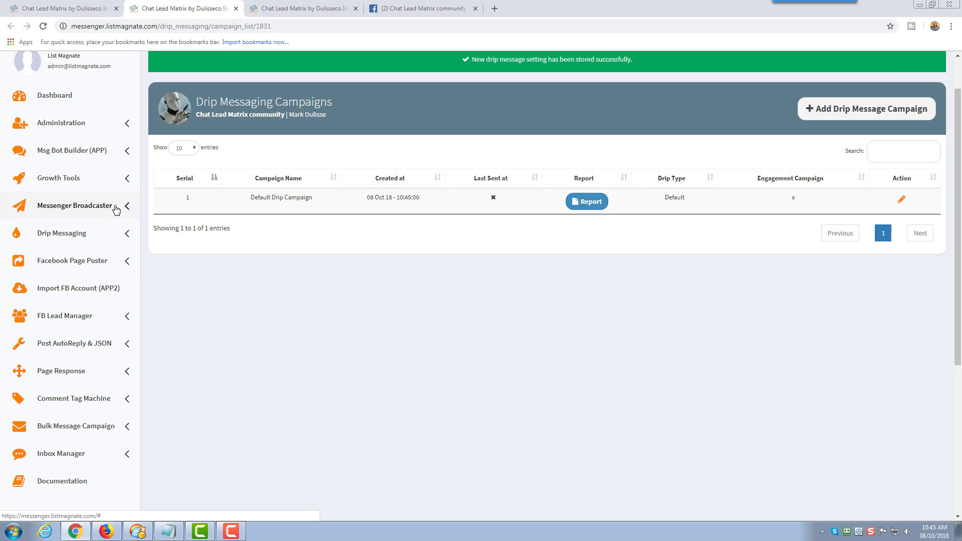
left_click(122, 179)
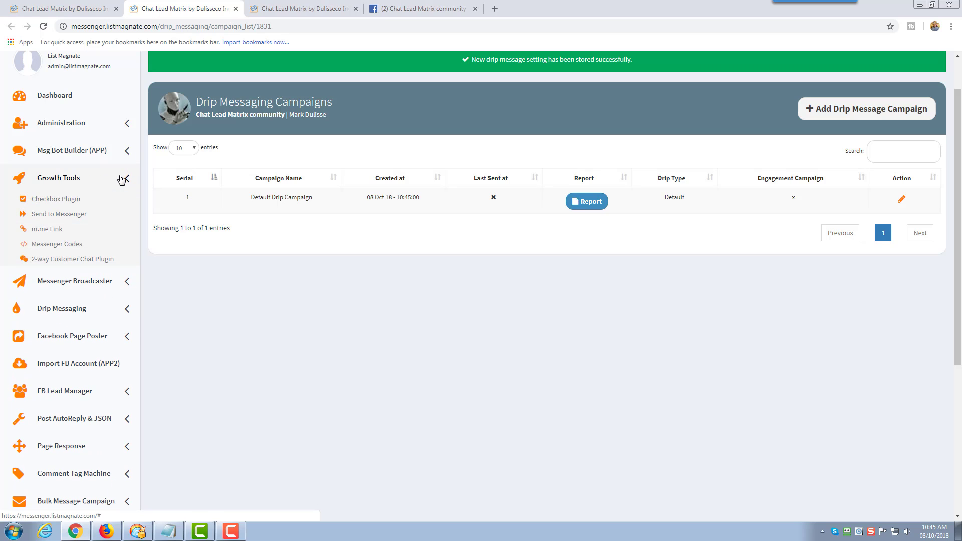
left_click(46, 231)
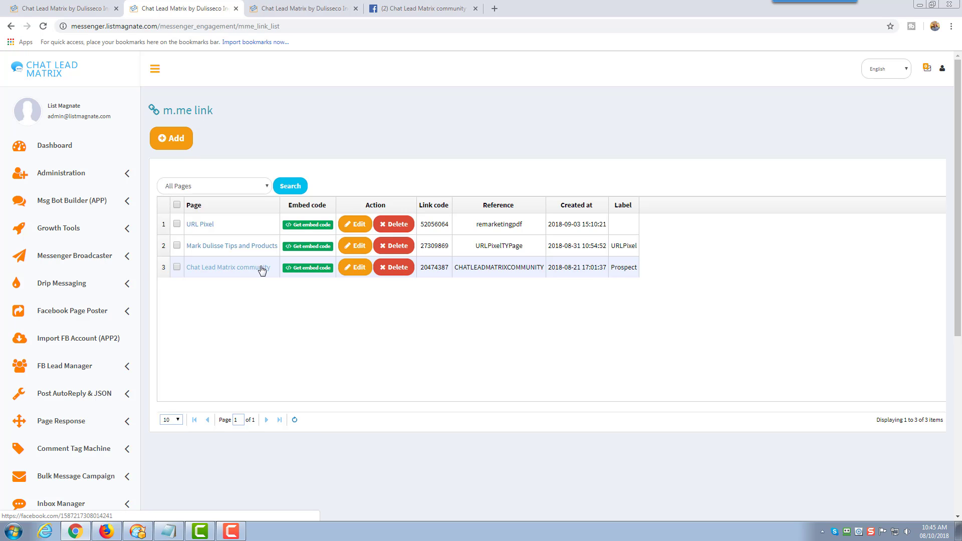
left_click(180, 145)
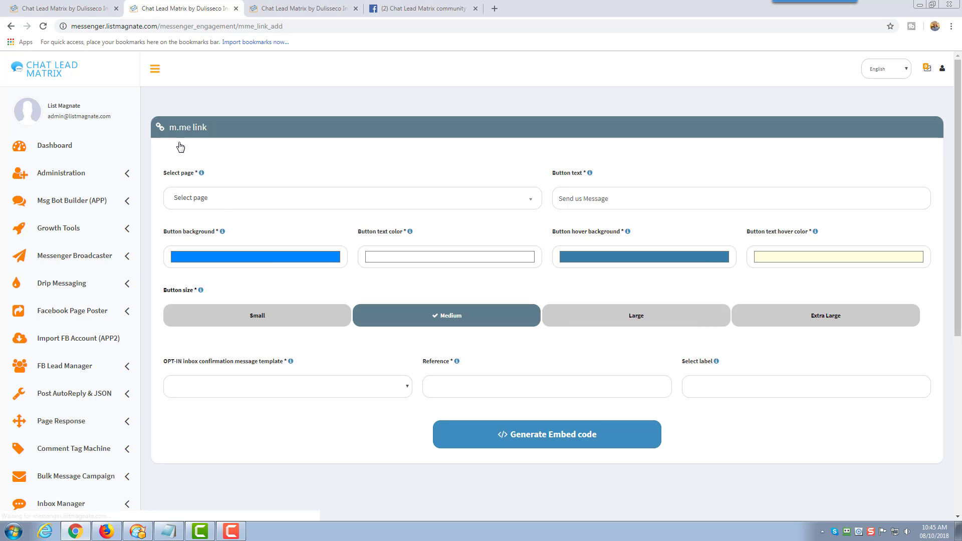
left_click(219, 200)
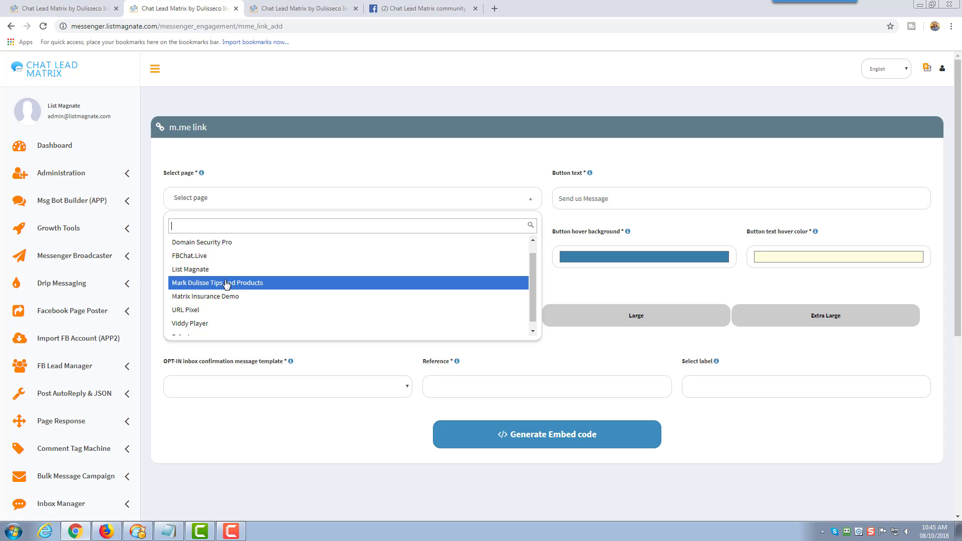
scroll(245, 270, "down", 1)
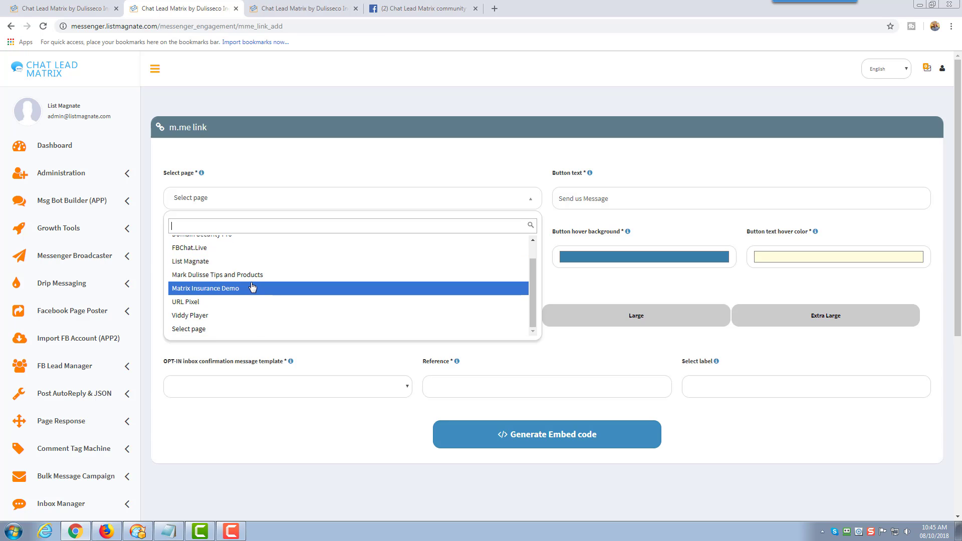
scroll(252, 287, "up", 3)
left_click(257, 250)
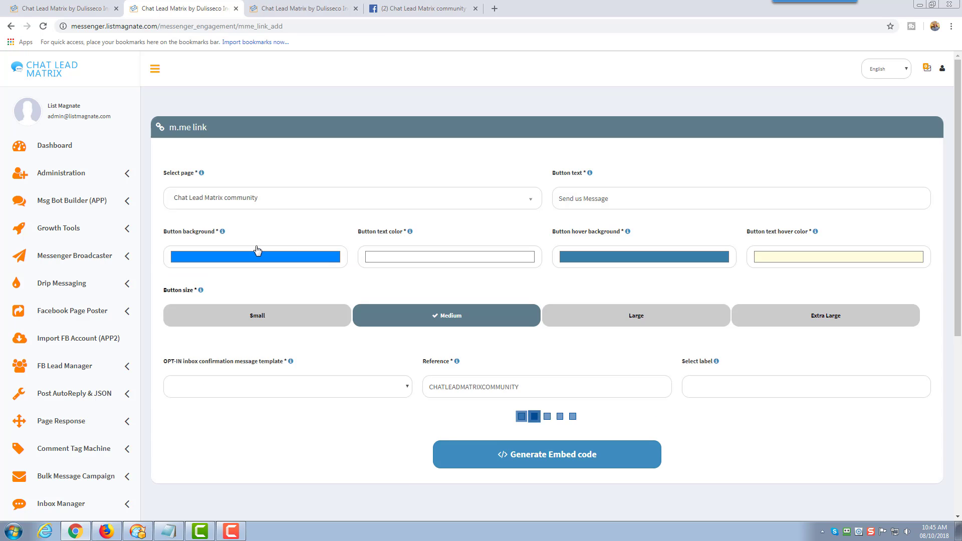
left_click(612, 198)
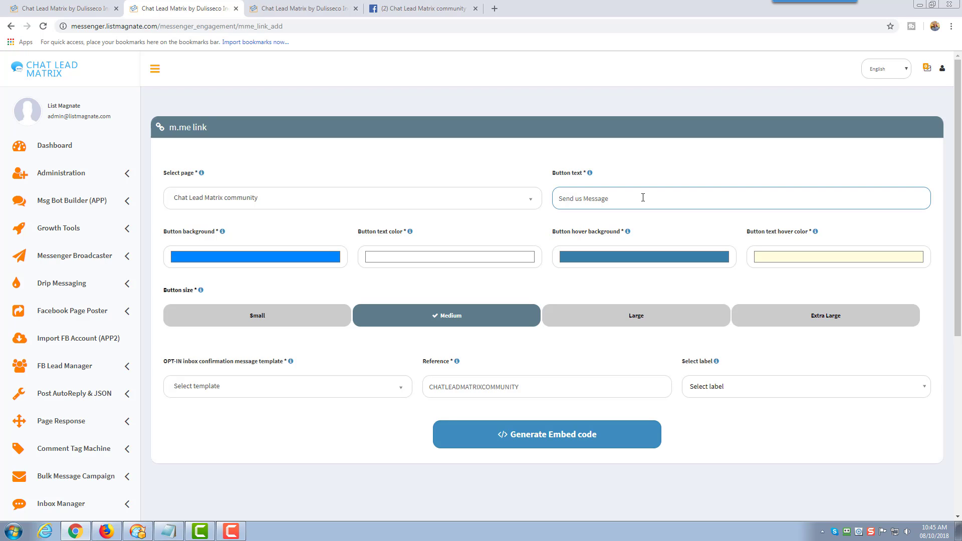
key("ctrl+a")
left_click(442, 165)
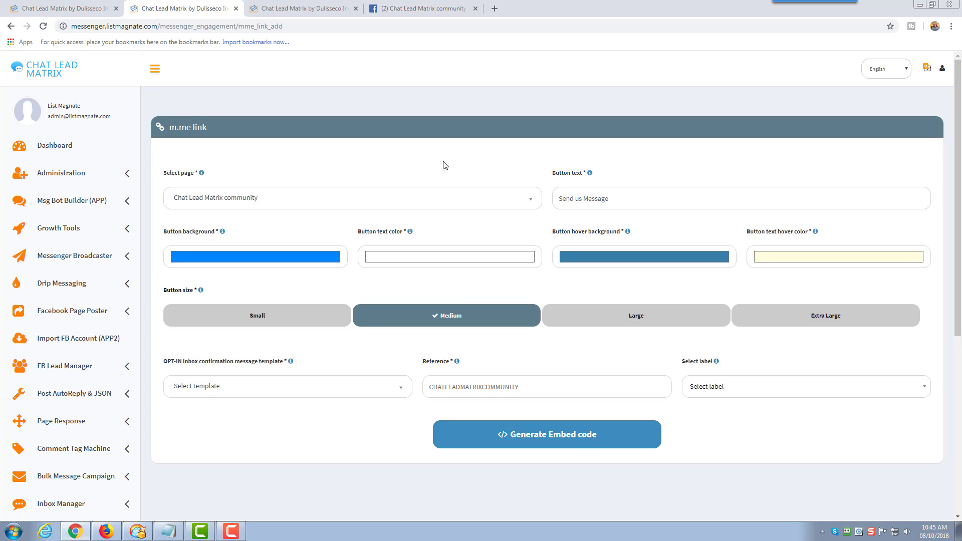
Set the m.me link's opt-in confirmation template to Default Drip Day 1 and its reference to "defaultdrip".
scroll(451, 239, "down", 1)
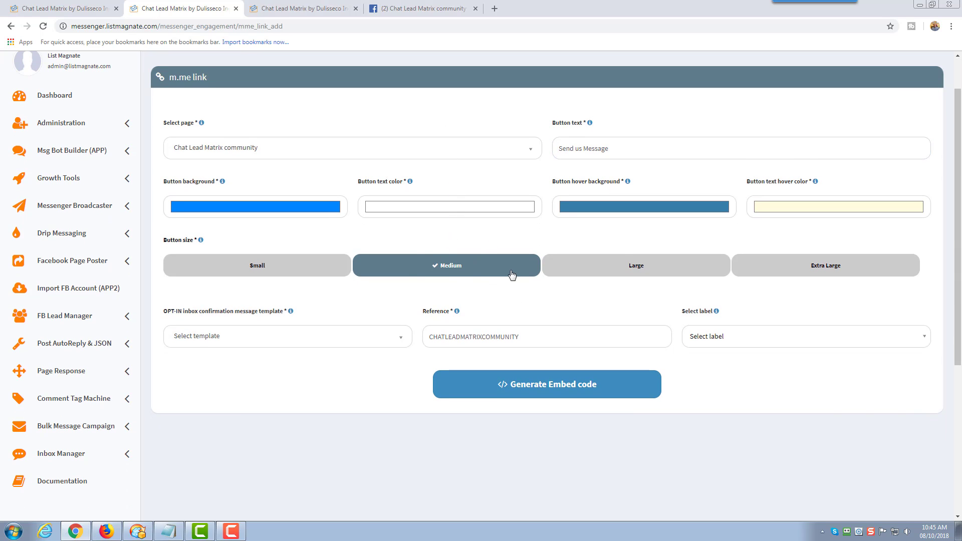
left_click(304, 341)
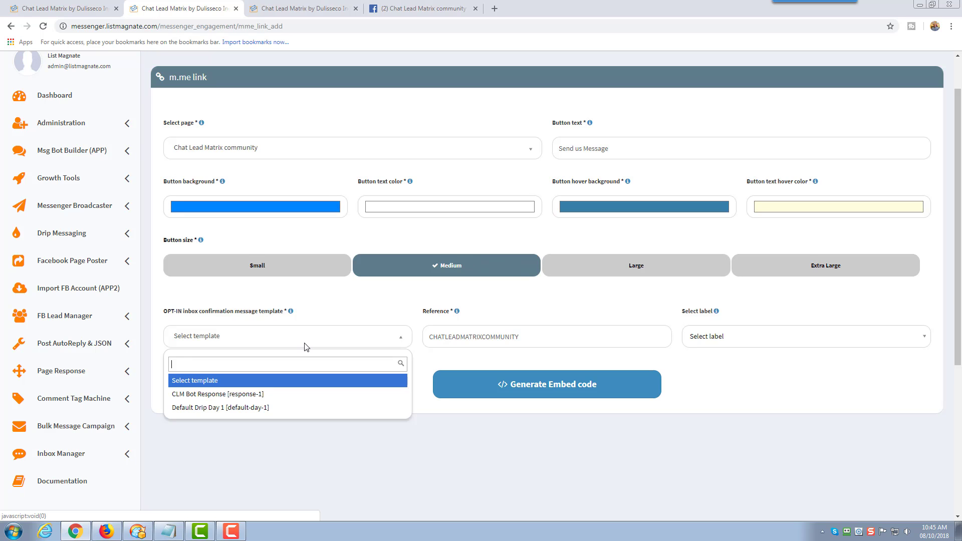
left_click(249, 410)
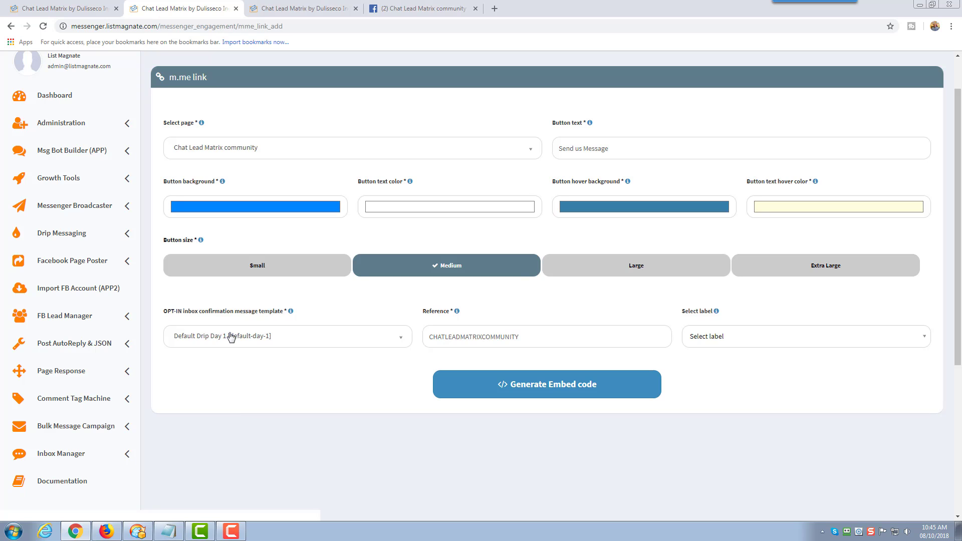
left_click(275, 341)
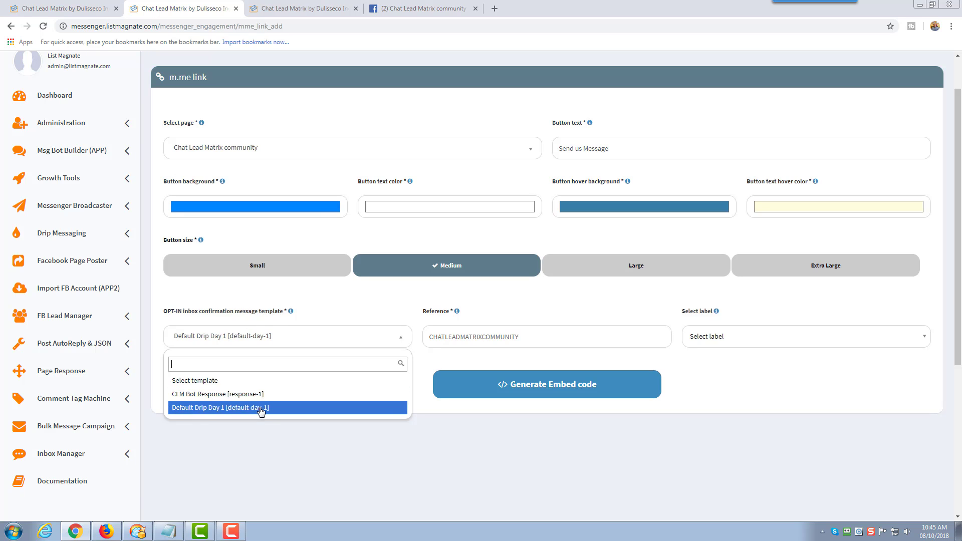
left_click(260, 409)
left_click_drag(531, 339, 424, 340)
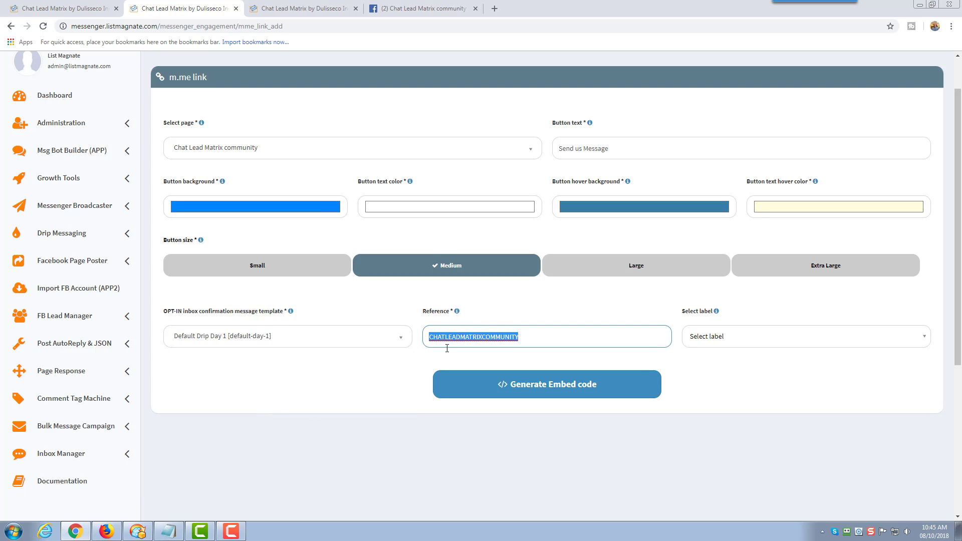
type("de")
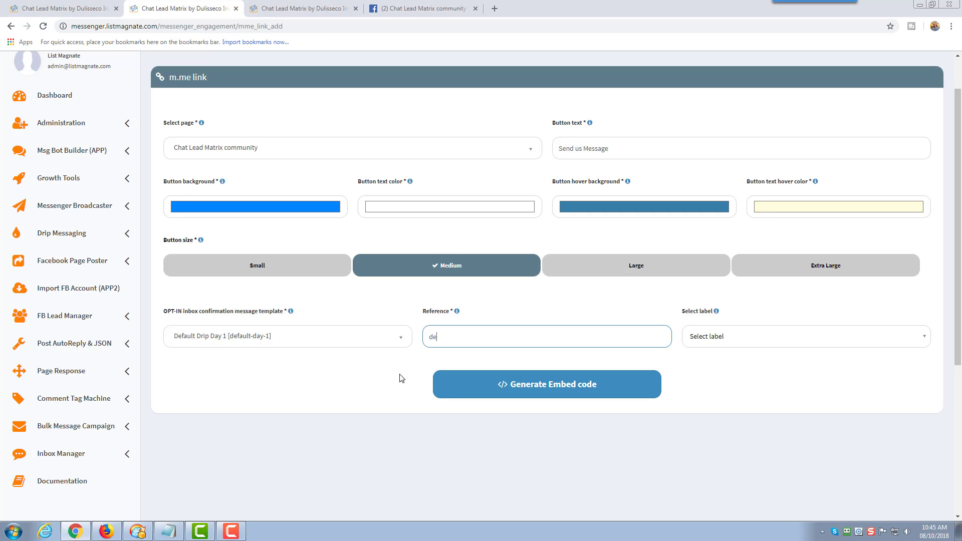
type("faultdrip")
Look through the available labels without choosing one and generate the m.me link's embed code.
left_click(747, 341)
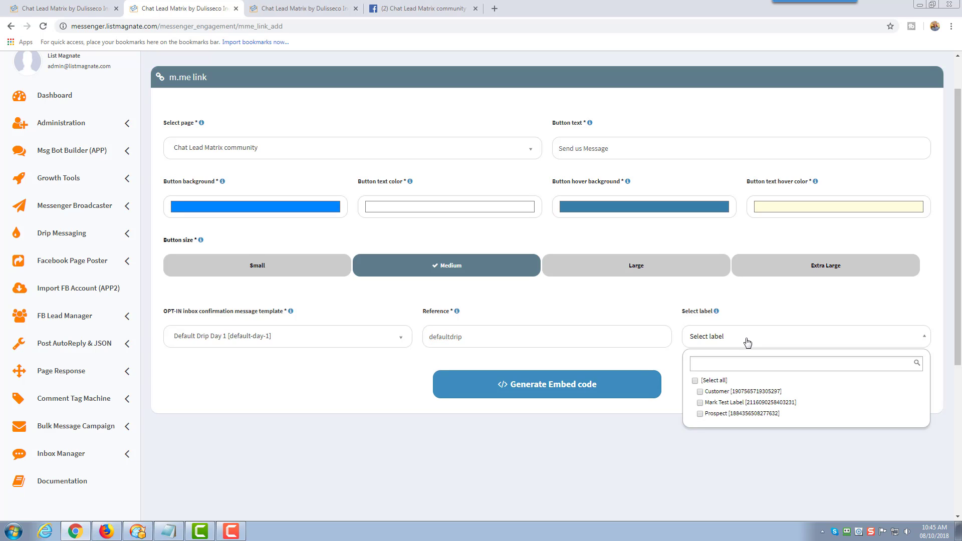
left_click(765, 311)
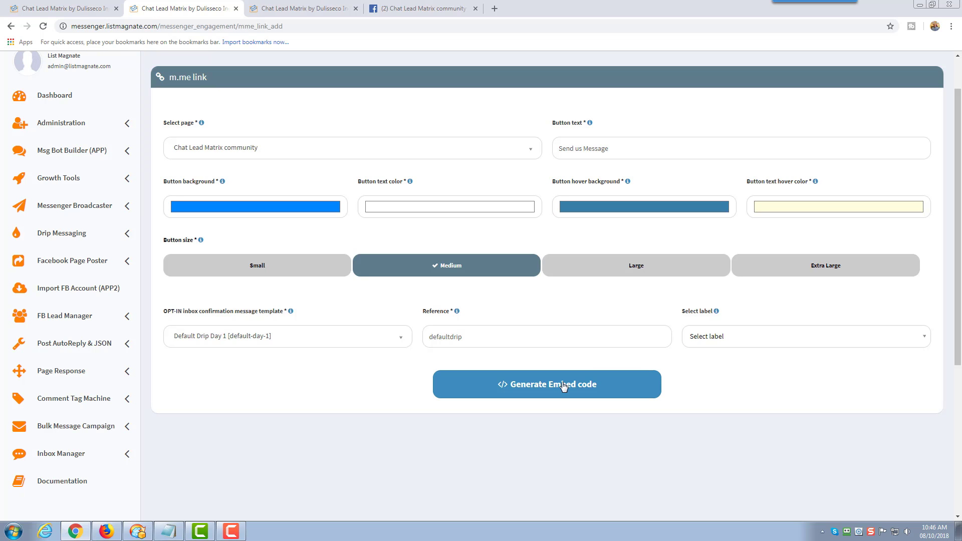
left_click(527, 384)
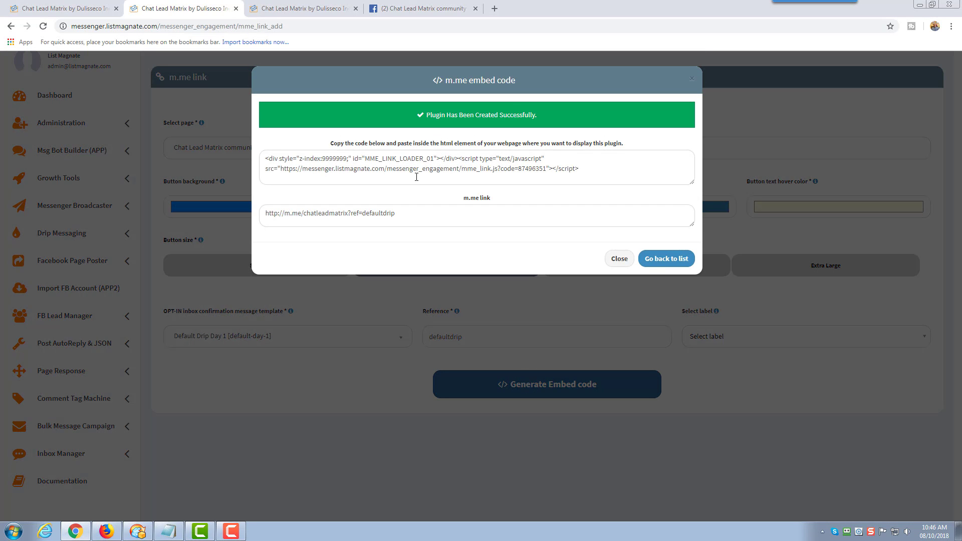
Examine the generated m.me link and the embed code by highlighting each, and close the embed code dialog.
left_click_drag(407, 213, 259, 218)
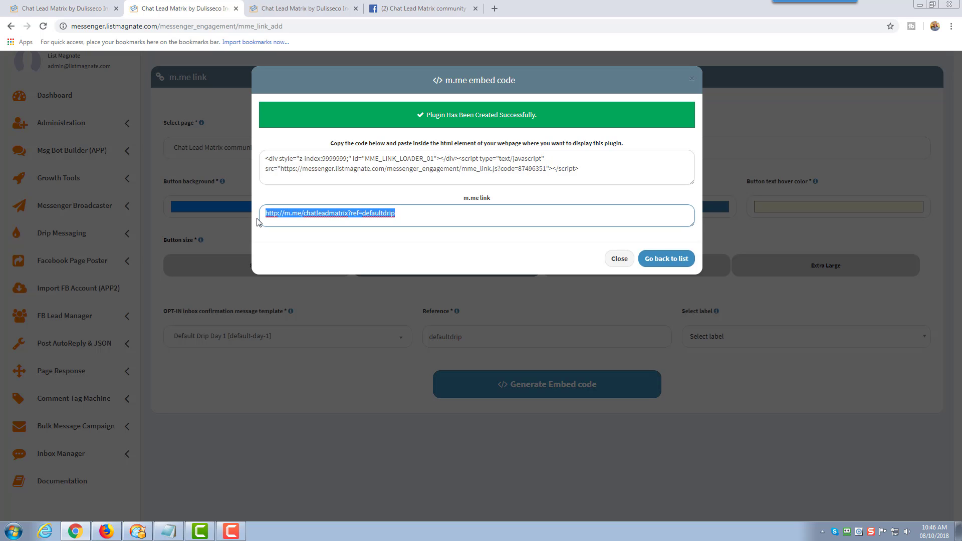
left_click(420, 214)
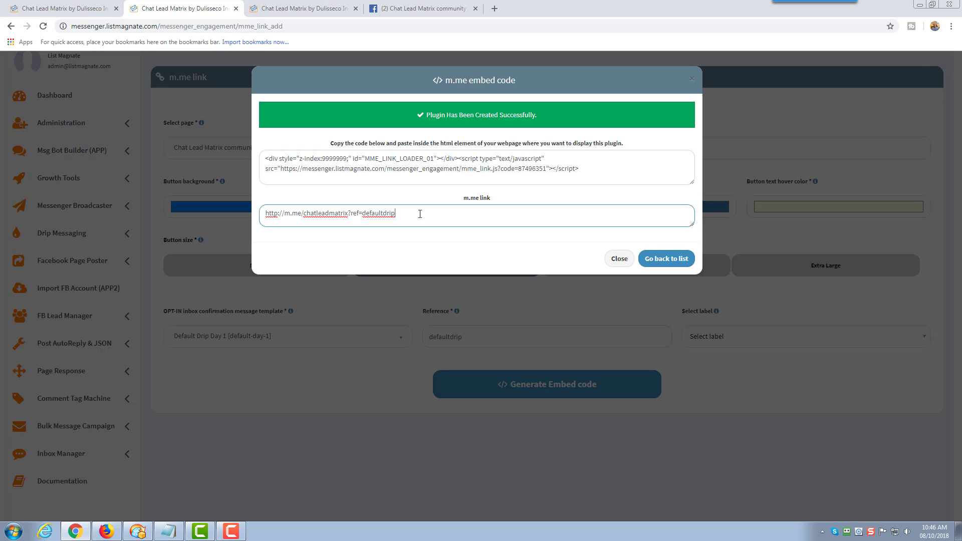
left_click_drag(420, 214, 247, 224)
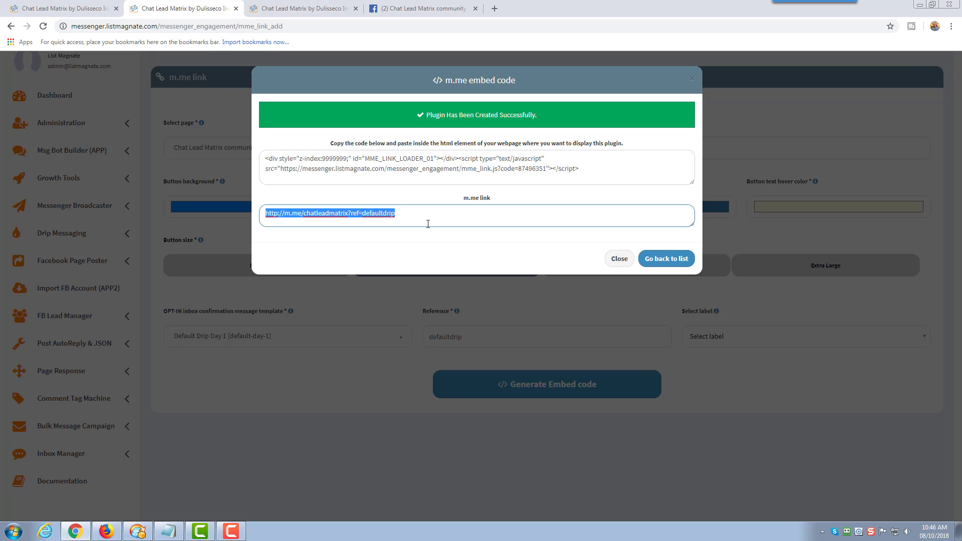
left_click_drag(583, 170, 301, 163)
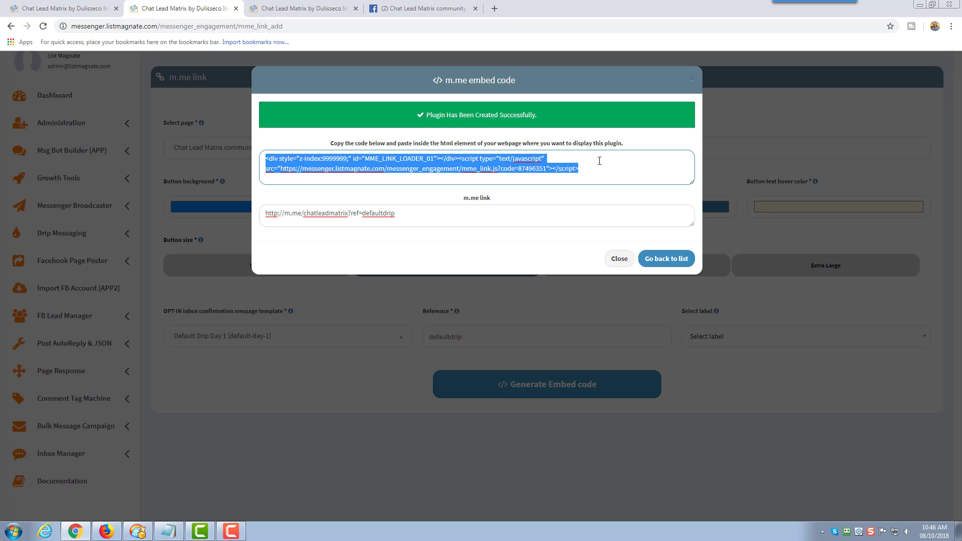
left_click(620, 259)
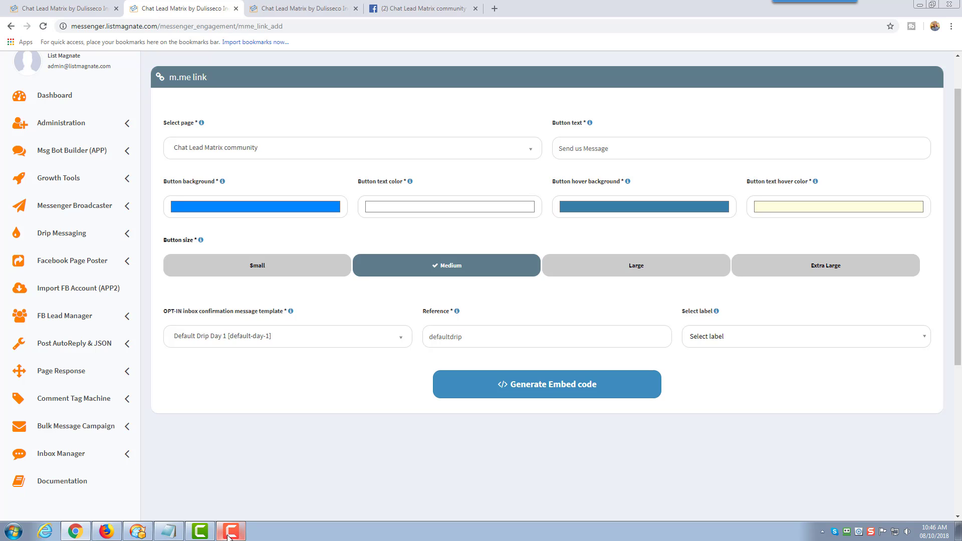
mouse_move(226, 536)
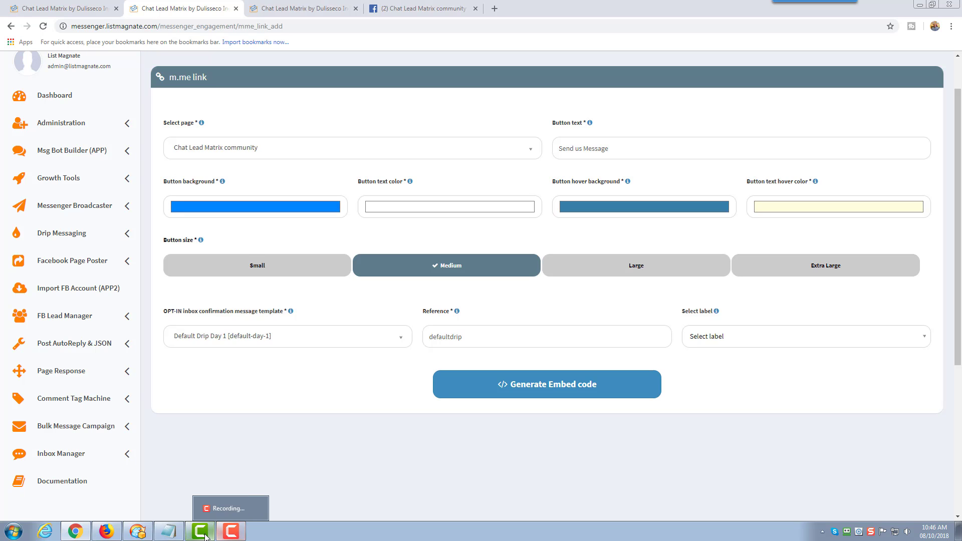